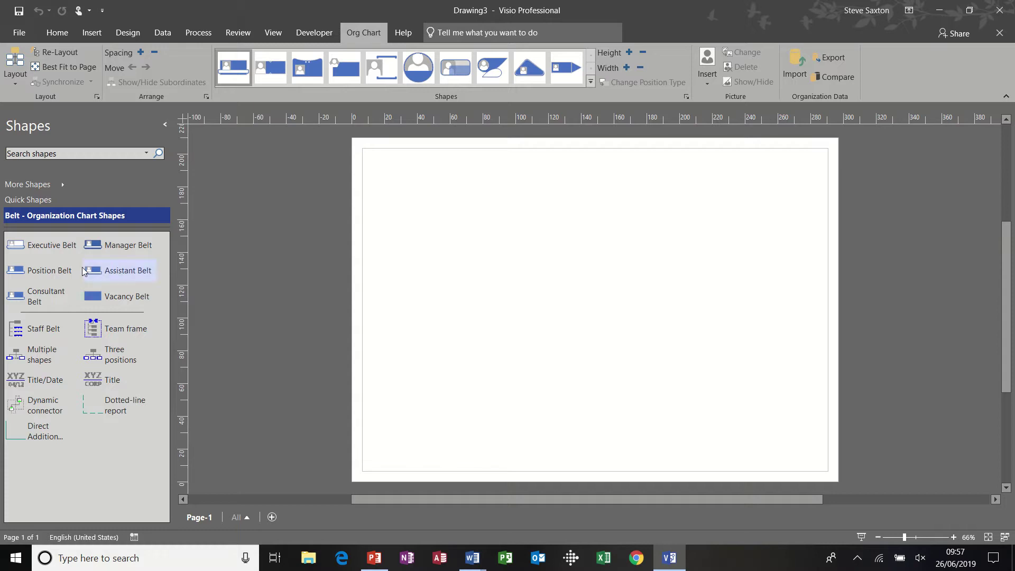
# Place an Executive Belt shape titled 'Director' and fill in the person's name
pyautogui.moveTo(47, 248); pyautogui.dragTo(568, 206)
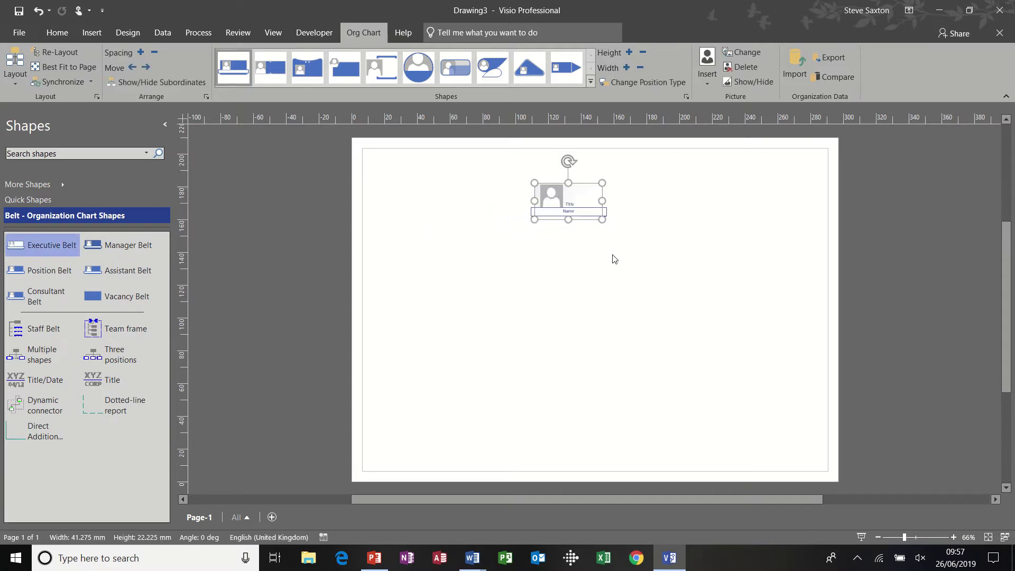
pyautogui.doubleClick(575, 206)
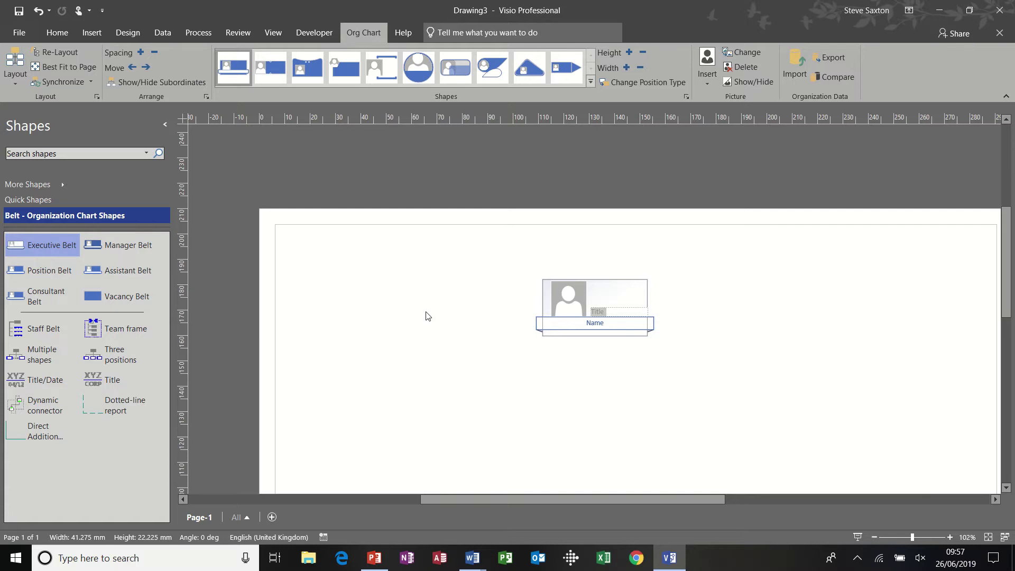
pyautogui.write('Director')
pyautogui.click(599, 326)
pyautogui.click(599, 326)
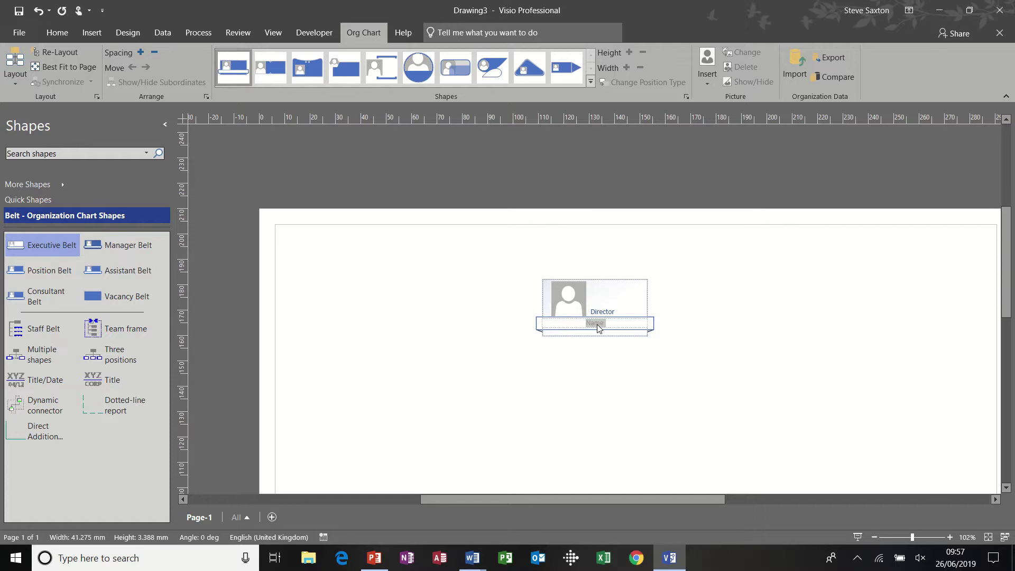
pyautogui.click(585, 349)
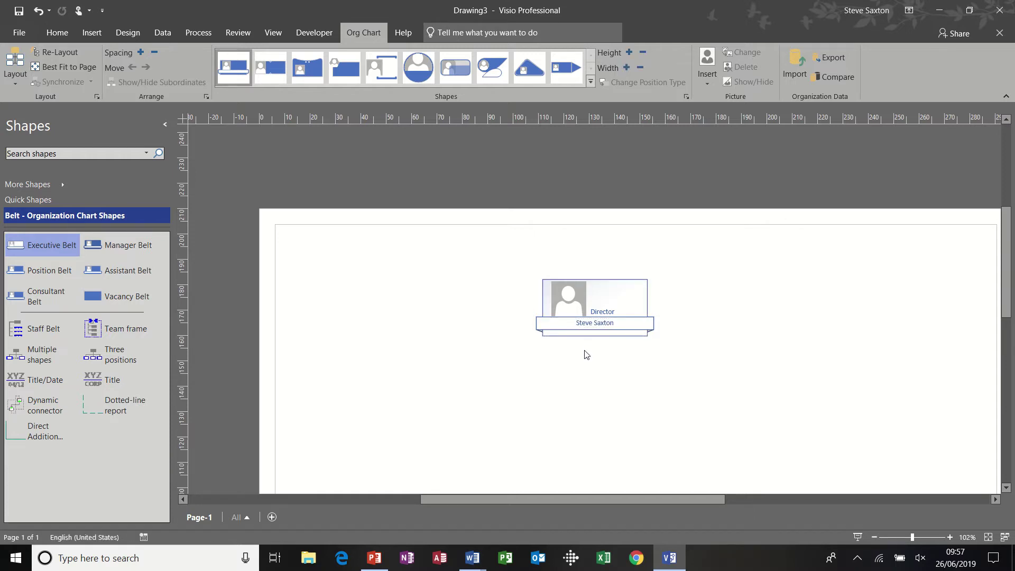
# Replace the Director shape's placeholder picture with a headshot photo
pyautogui.rightClick(573, 295)
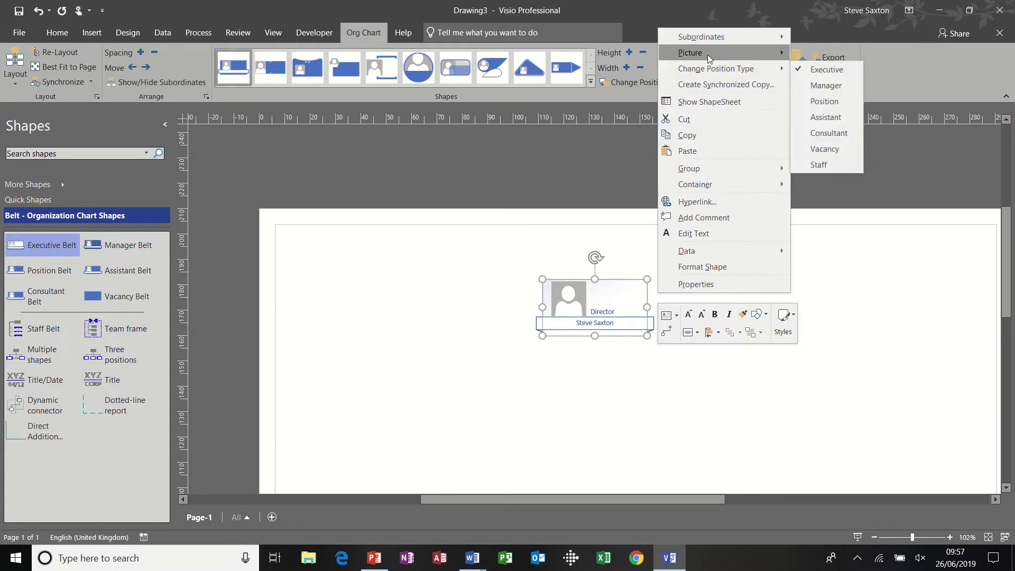
pyautogui.moveTo(708, 54)
pyautogui.click(839, 53)
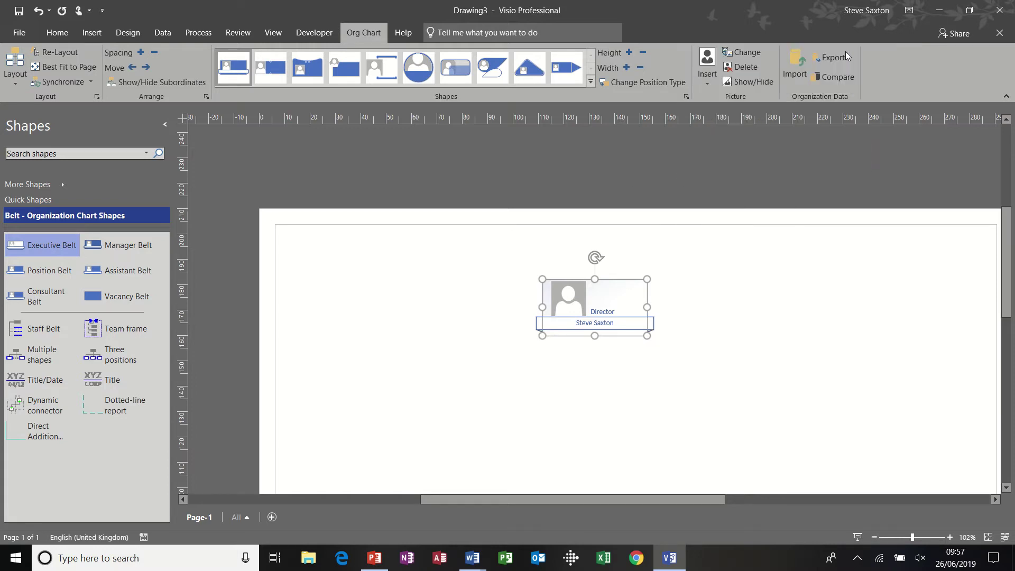
pyautogui.doubleClick(370, 186)
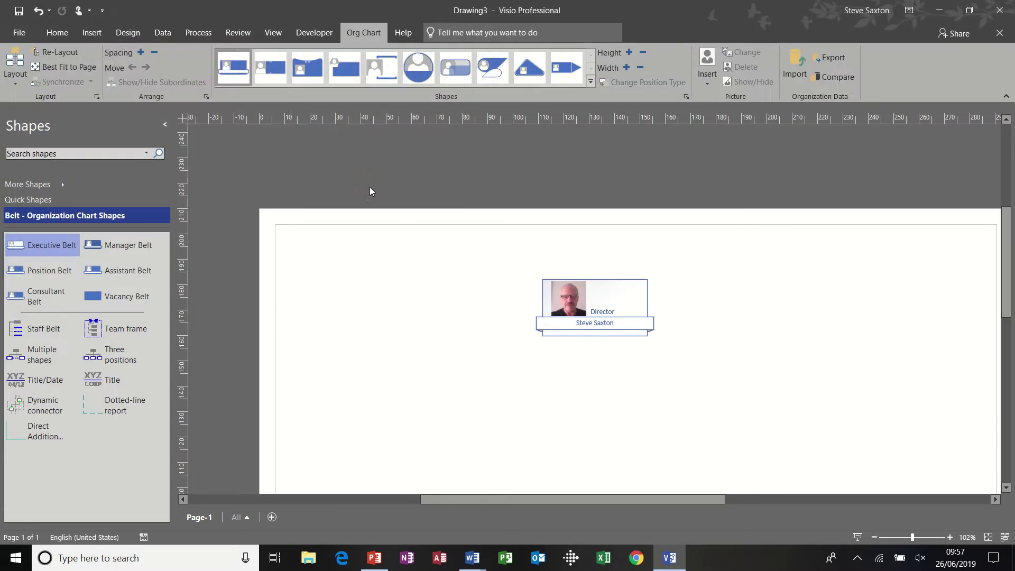
pyautogui.click(629, 286)
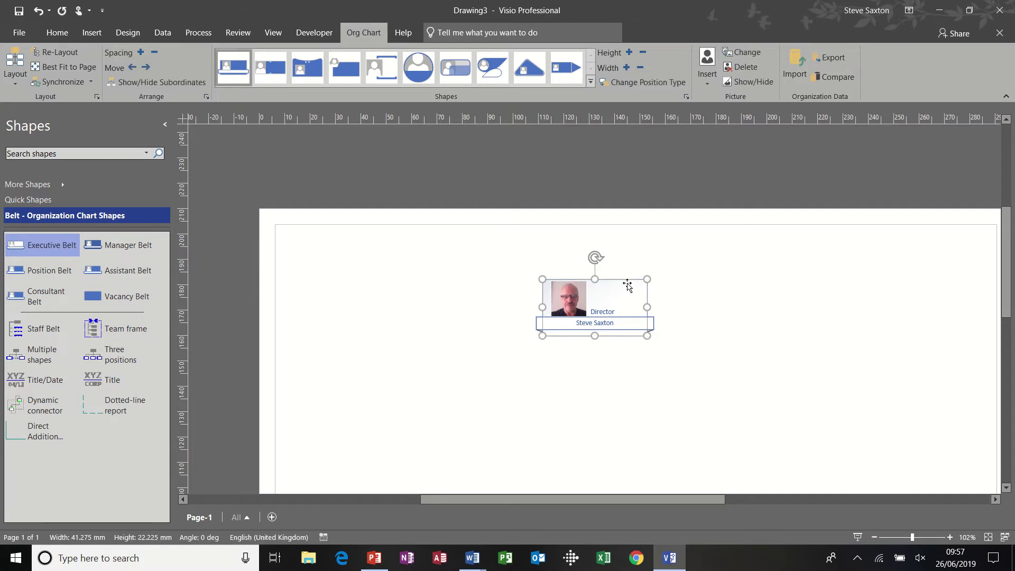
pyautogui.click(607, 358)
pyautogui.click(578, 307)
# In the Director's Shape Data, set Department to Finance and enter the telephone number and e-mail address
pyautogui.rightClick(625, 297)
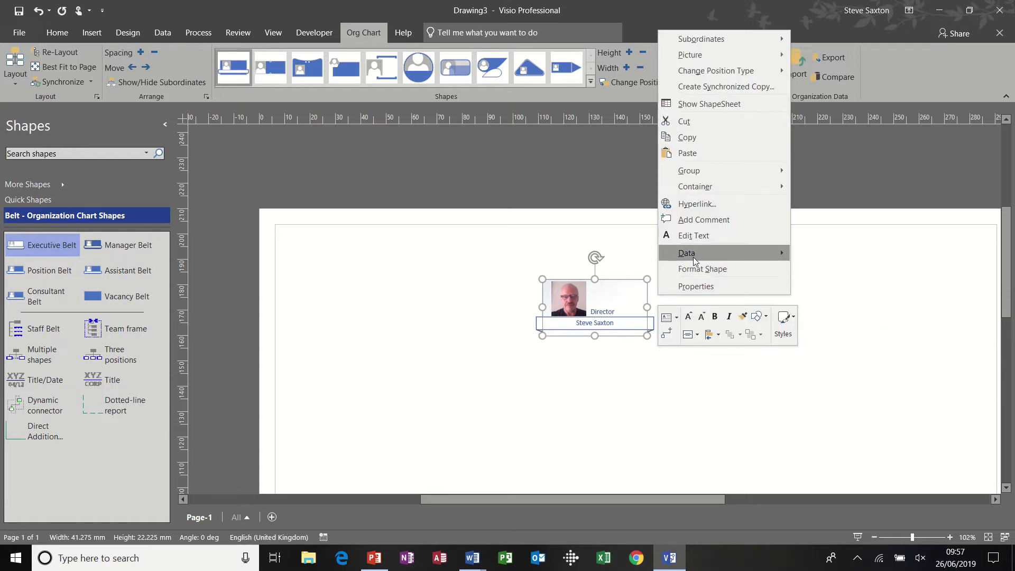
pyautogui.moveTo(694, 260)
pyautogui.click(808, 256)
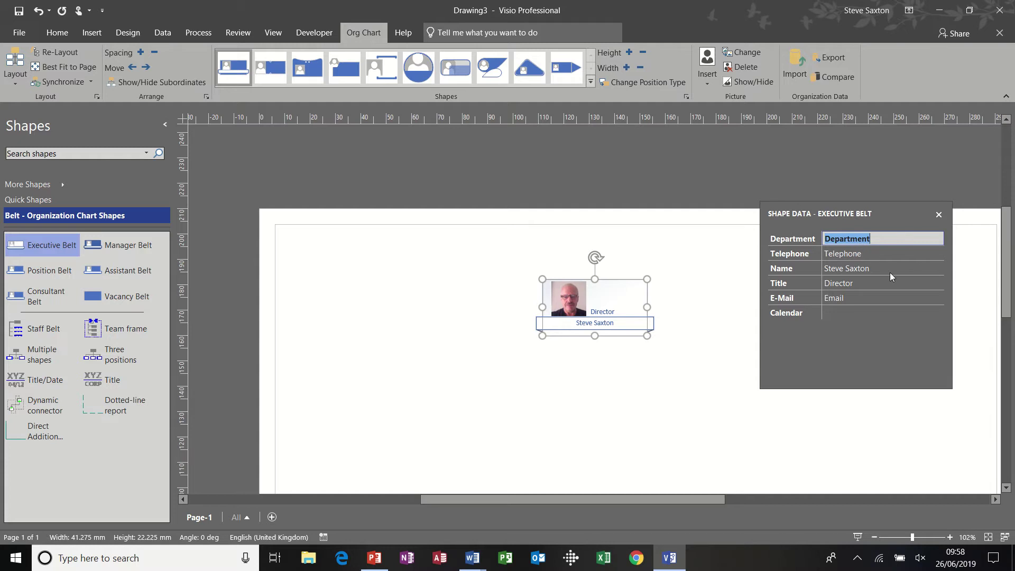
pyautogui.write('Fin')
pyautogui.press('BackSpace')
pyautogui.click(865, 255)
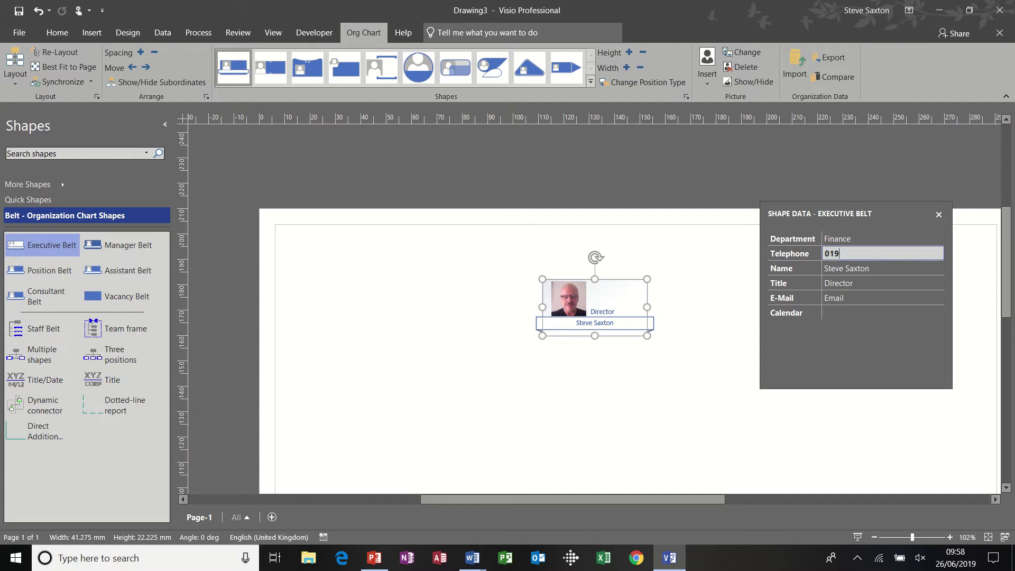
pyautogui.click(845, 300)
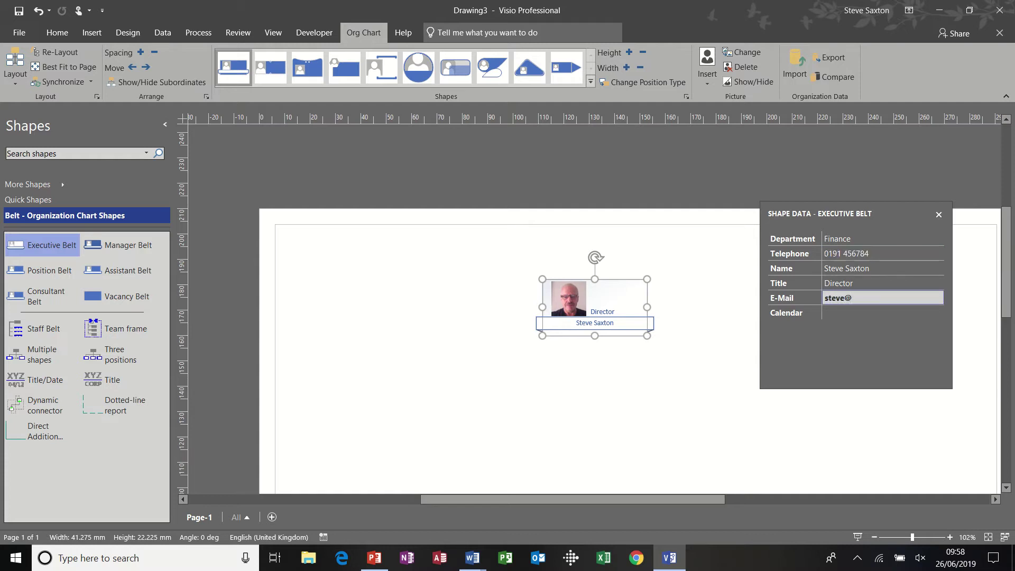
# Define a new Date-type shape data field labelled 'Date due to leave' on the Director
pyautogui.rightClick(631, 306)
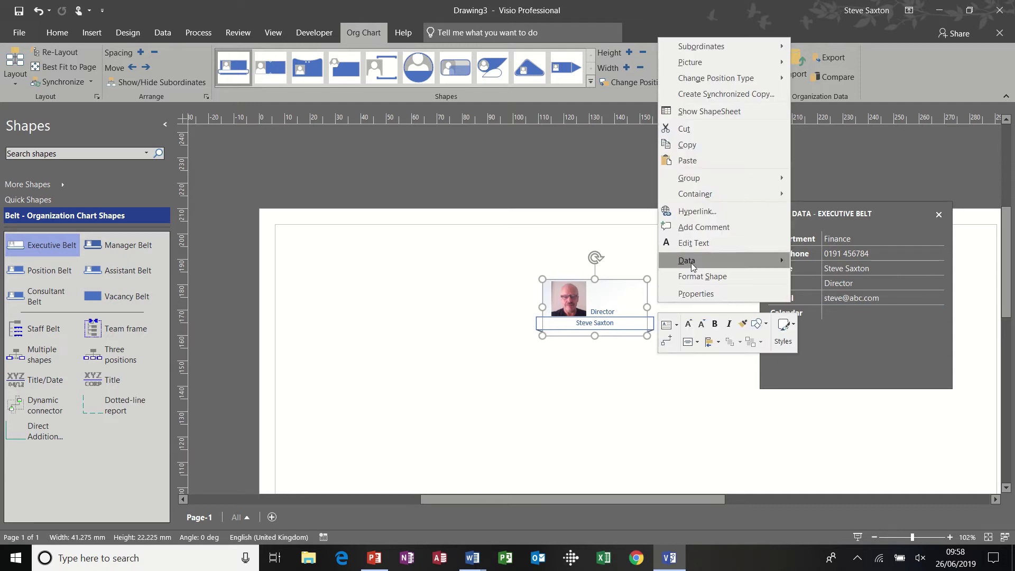
pyautogui.moveTo(756, 259)
pyautogui.click(813, 279)
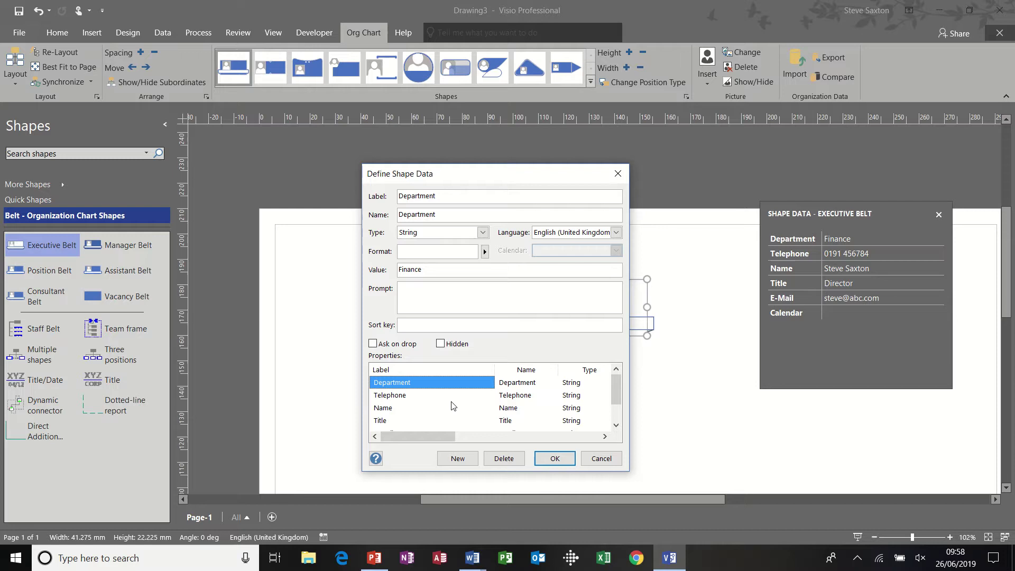
pyautogui.click(452, 463)
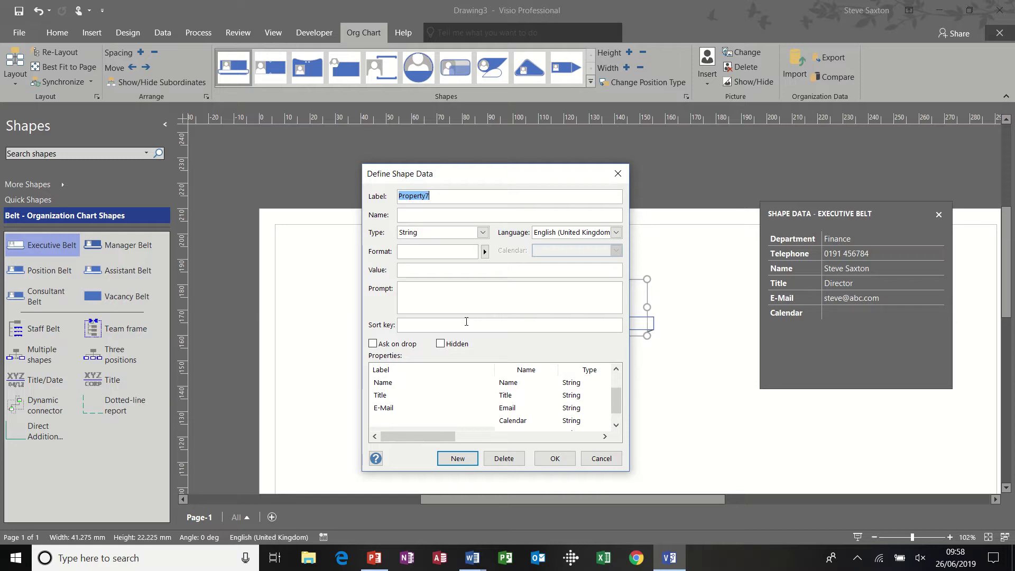
pyautogui.write('Date due to leave')
pyautogui.click(482, 232)
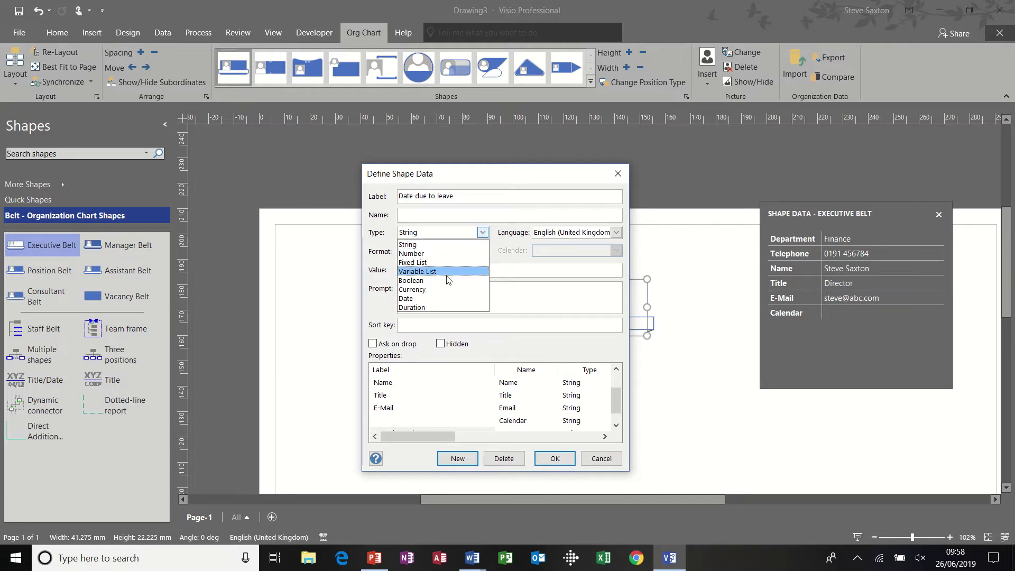
pyautogui.click(437, 298)
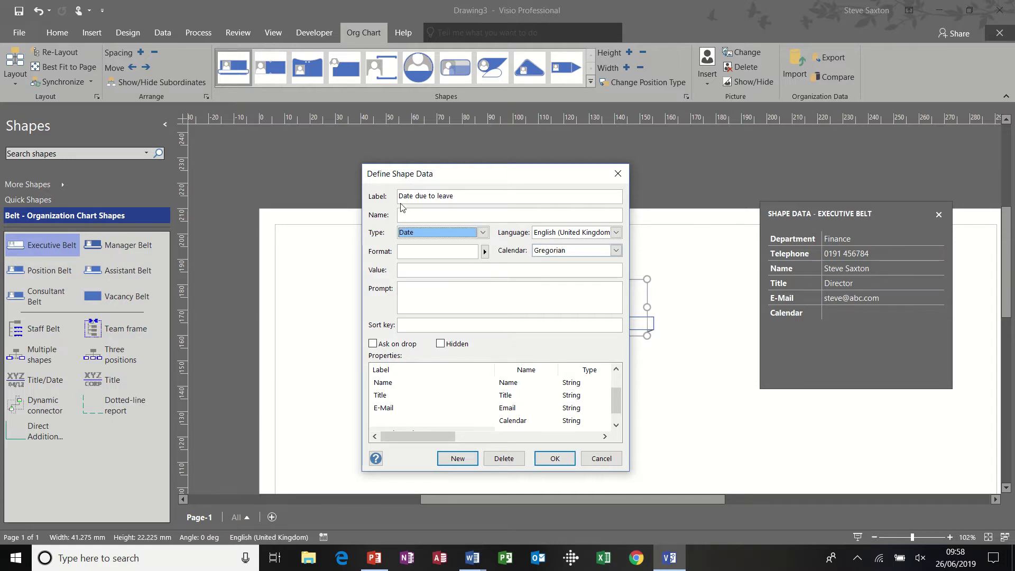
pyautogui.moveTo(501, 181); pyautogui.dragTo(432, 175)
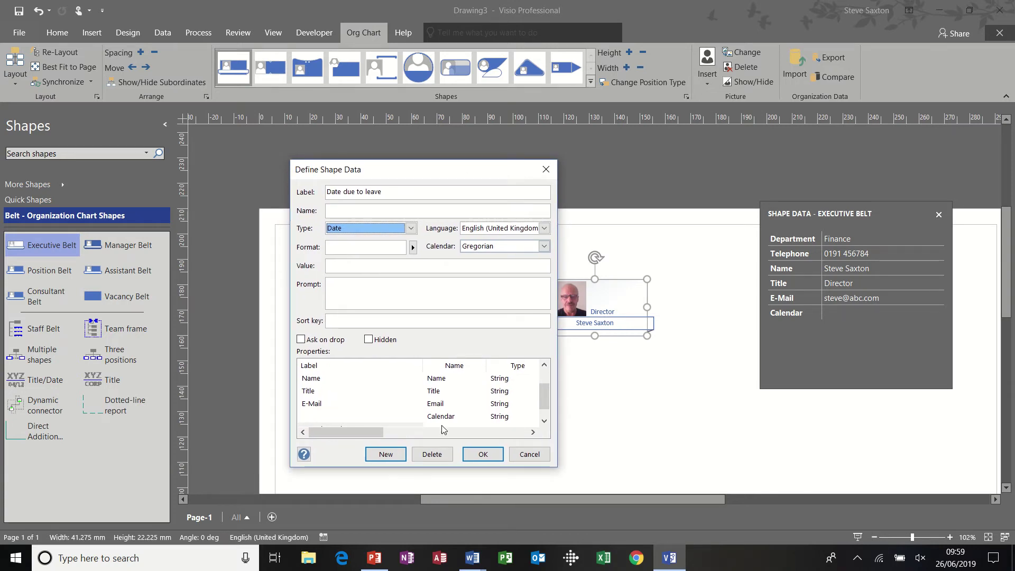
pyautogui.click(472, 453)
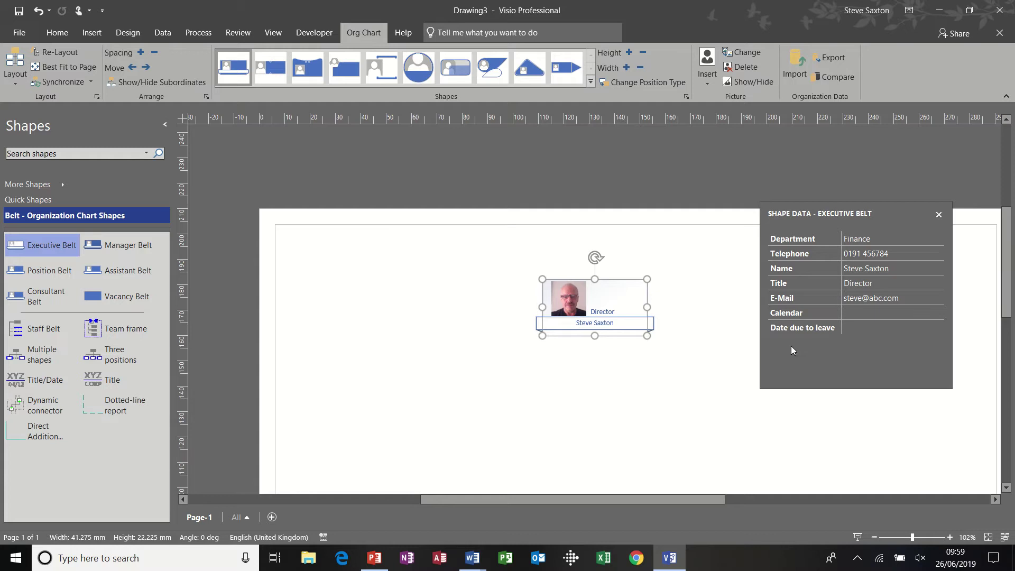
# Set Date due to leave to 03/07/2019 and close the Shape Data panel
pyautogui.click(853, 326)
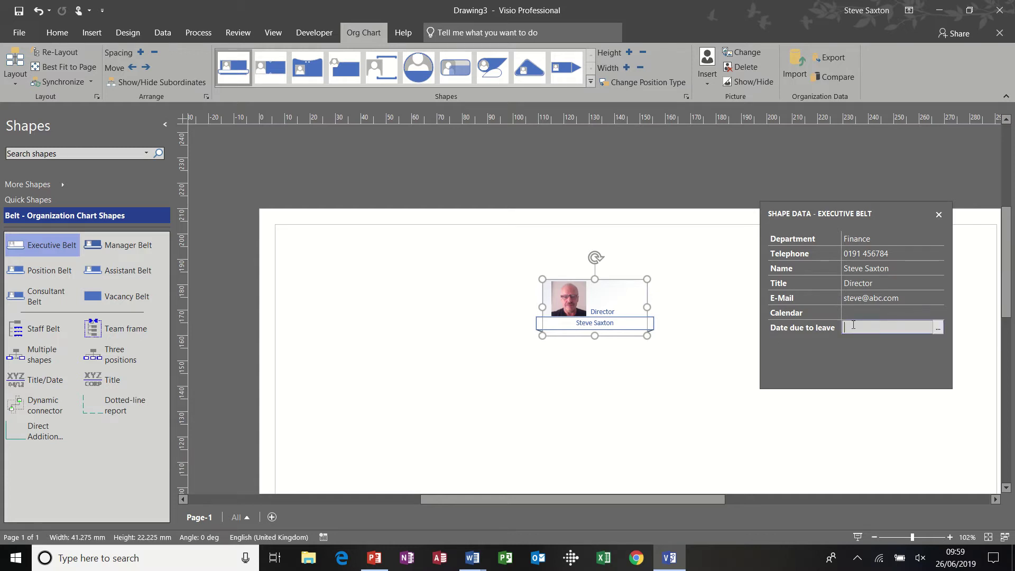
pyautogui.click(939, 328)
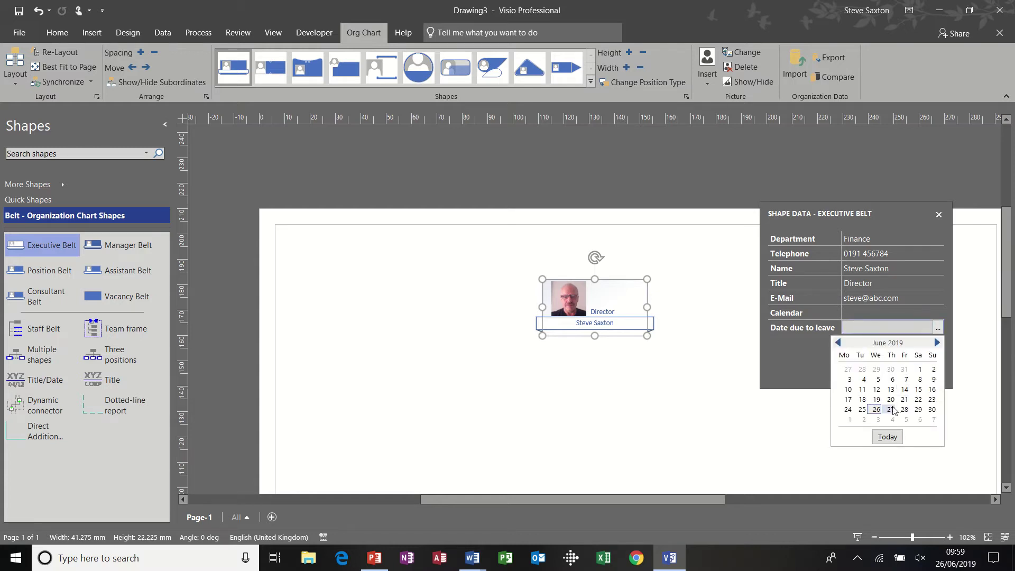
pyautogui.click(878, 419)
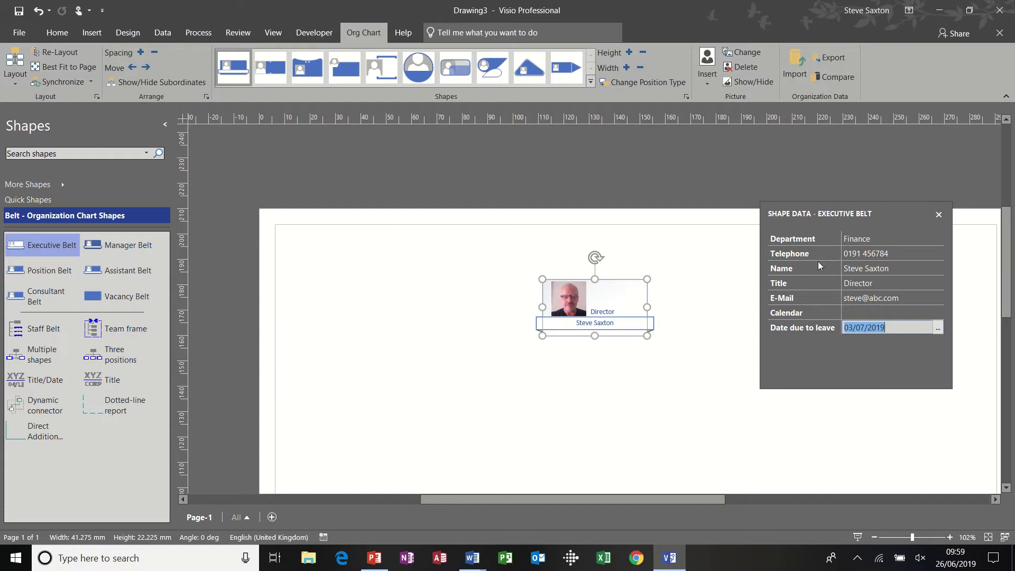
pyautogui.click(939, 215)
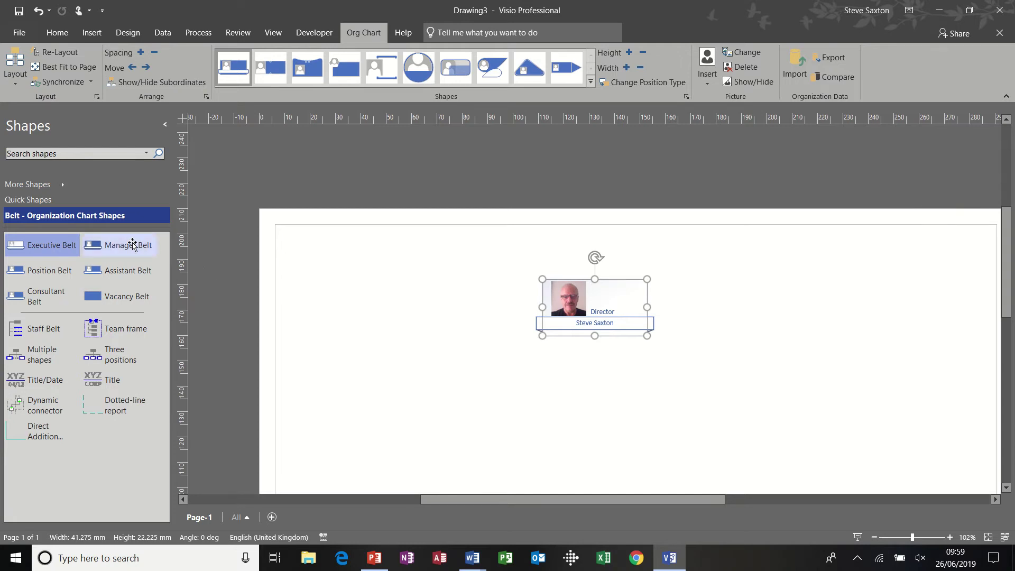
# Drop a Manager Belt shape onto the Director so it attaches as a subordinate below
pyautogui.moveTo(121, 247); pyautogui.dragTo(437, 350)
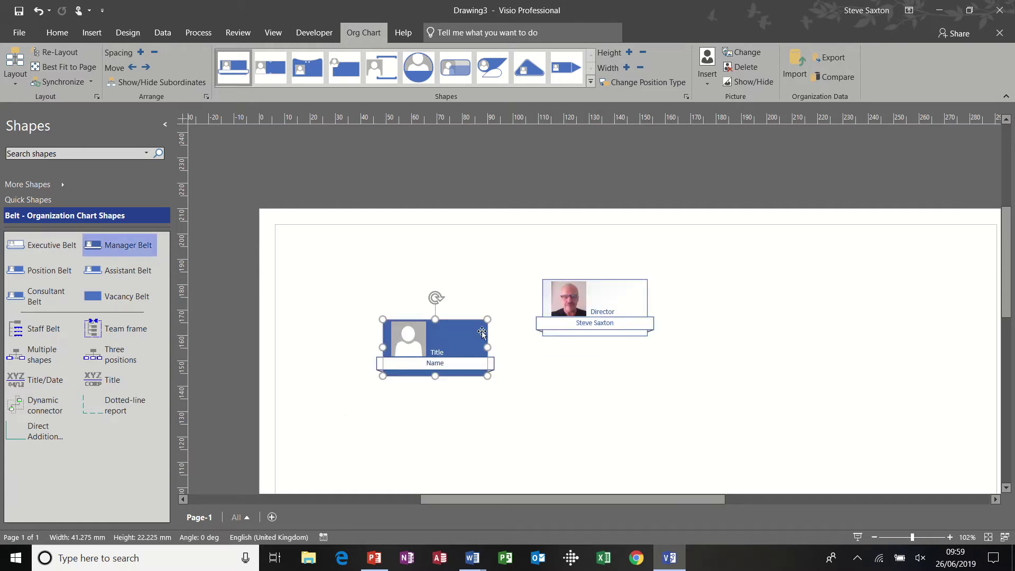
pyautogui.moveTo(456, 351); pyautogui.dragTo(618, 305)
pyautogui.click(699, 344)
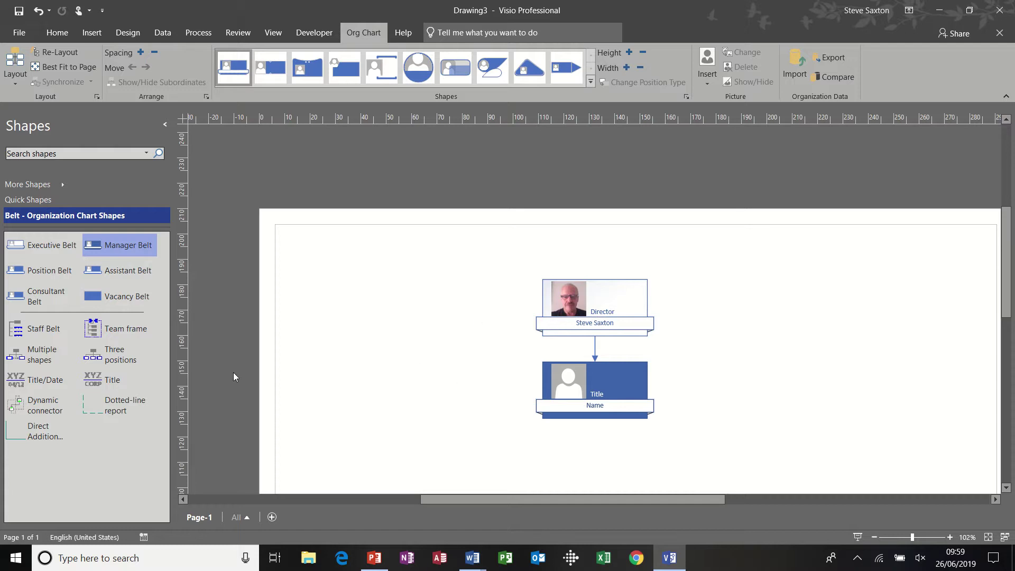
# Use Multiple shapes to add two more Manager shapes under the Director
pyautogui.moveTo(47, 357); pyautogui.dragTo(586, 305)
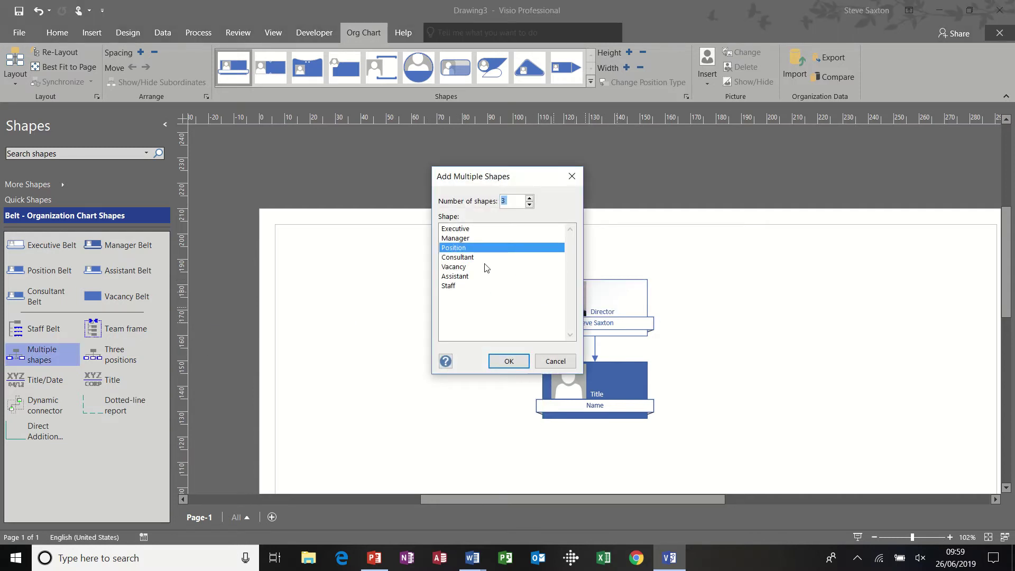
pyautogui.click(469, 239)
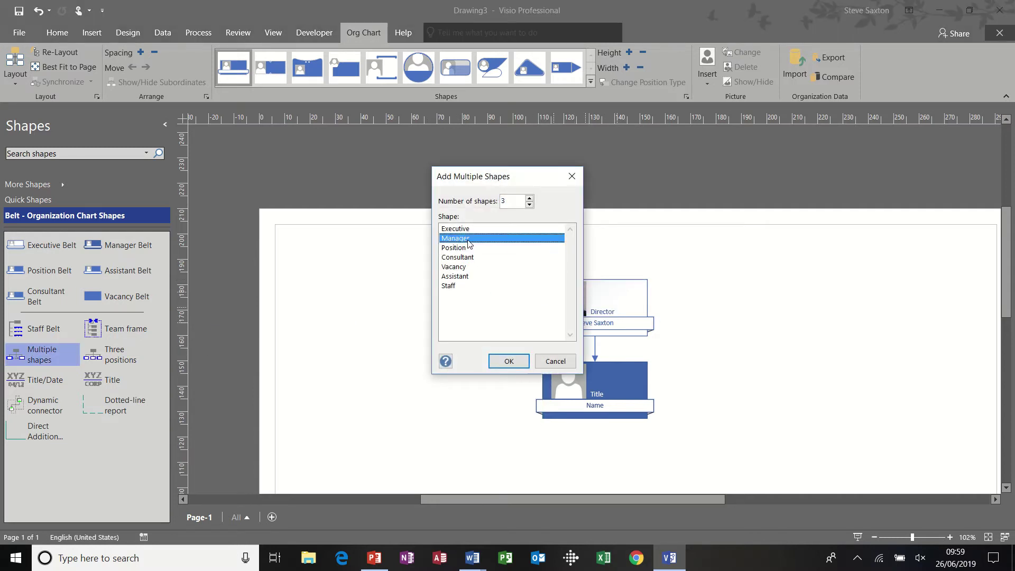
pyautogui.click(530, 204)
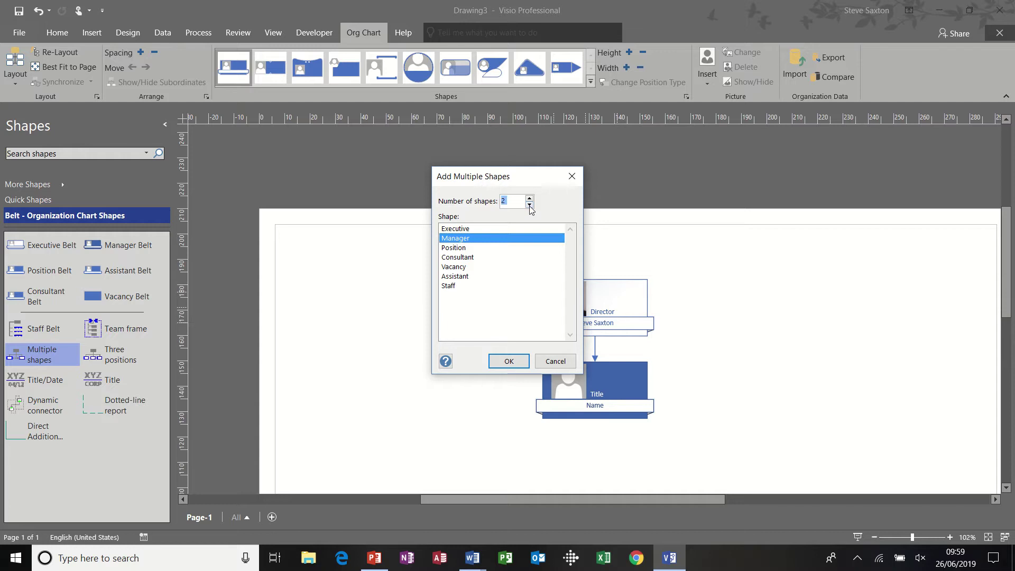
pyautogui.click(509, 362)
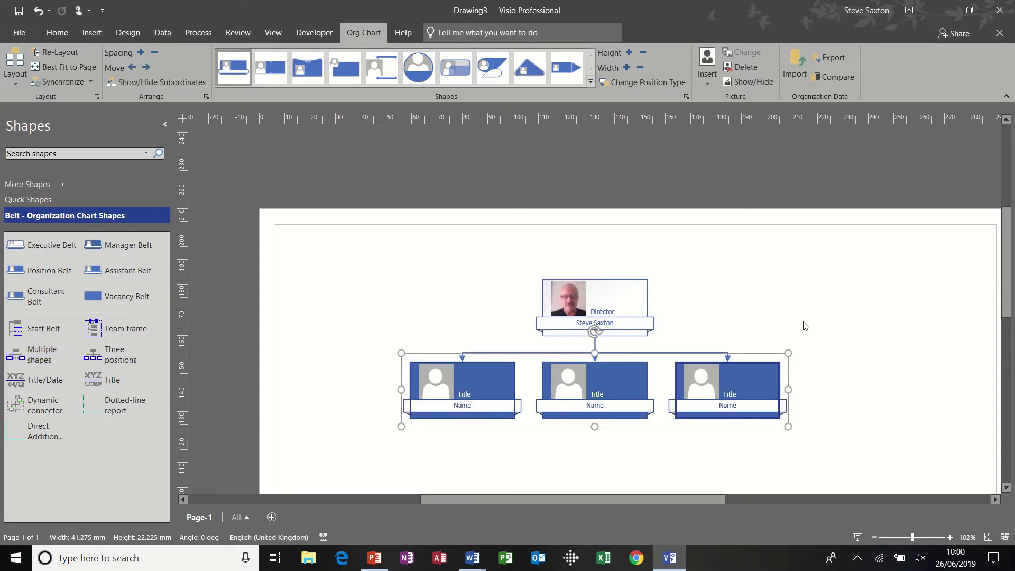
pyautogui.moveTo(1006, 253); pyautogui.dragTo(1007, 291)
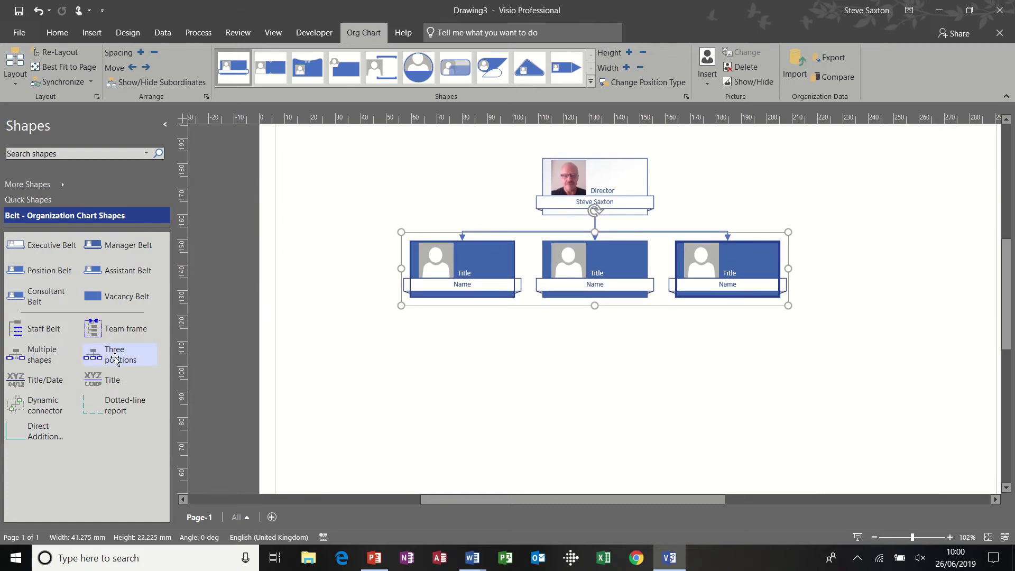
# Add Position teams under each manager, with two under the middle and four under the right
pyautogui.moveTo(32, 355)
pyautogui.mouseDown()
pyautogui.moveTo(355, 338)
pyautogui.moveTo(420, 281)
pyautogui.moveTo(452, 273)
pyautogui.mouseUp()
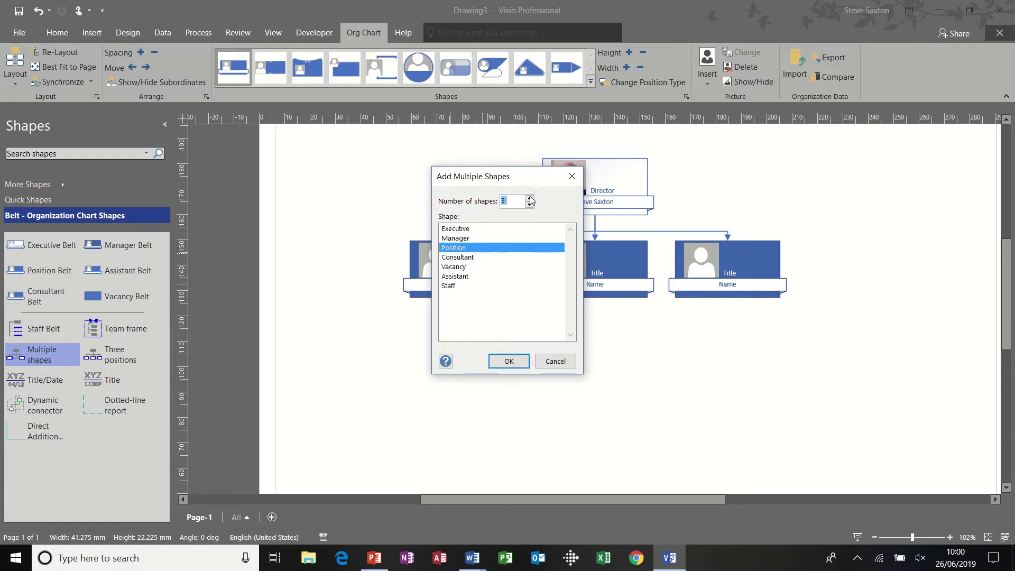
pyautogui.click(509, 362)
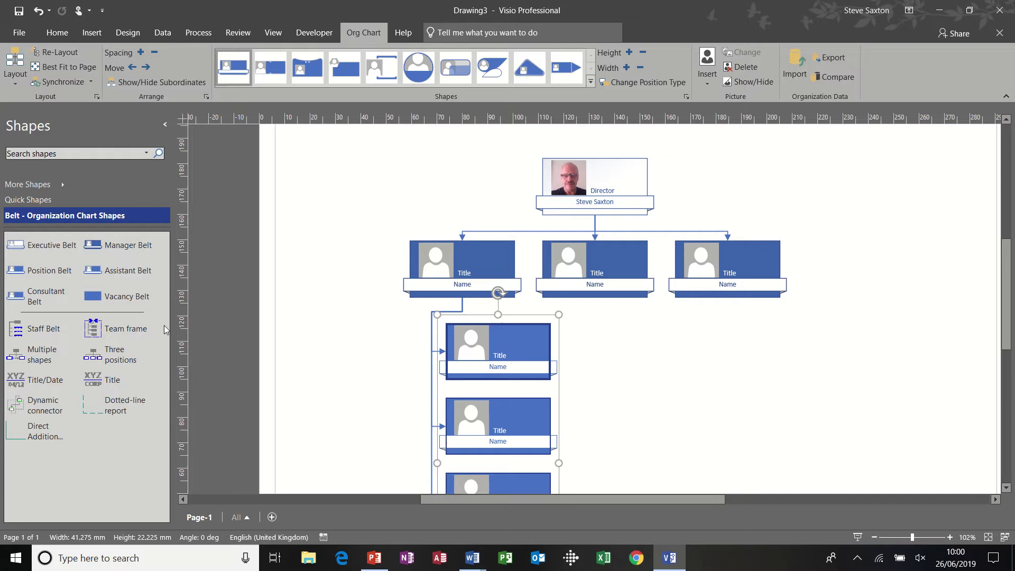
pyautogui.moveTo(53, 359); pyautogui.dragTo(584, 268)
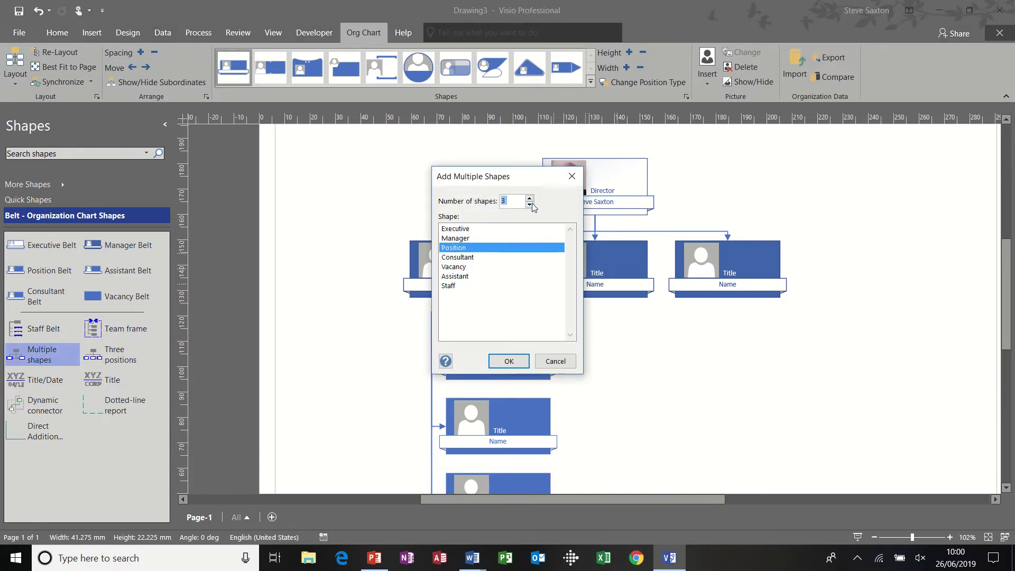
pyautogui.click(510, 361)
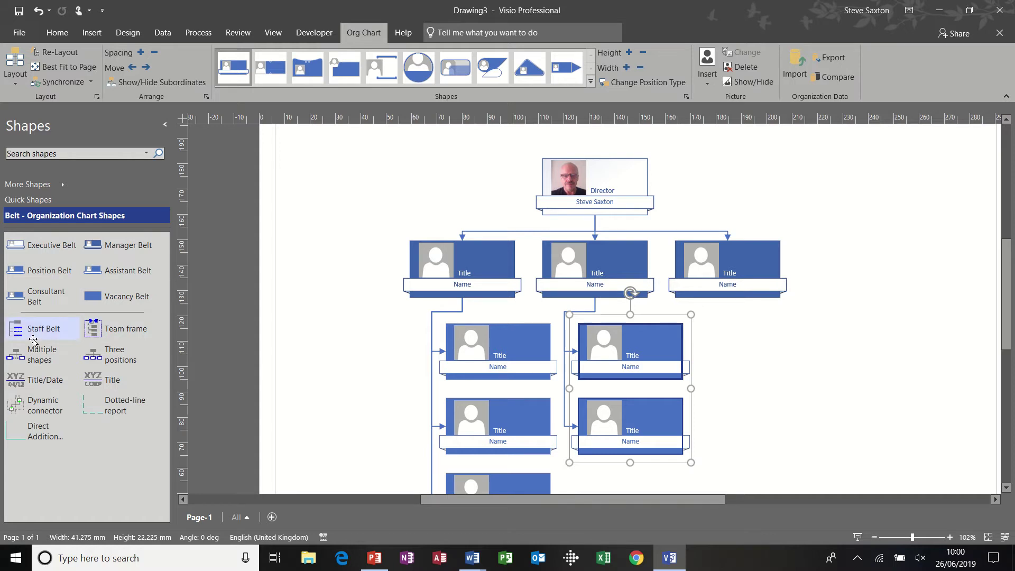
pyautogui.moveTo(37, 353); pyautogui.dragTo(733, 273)
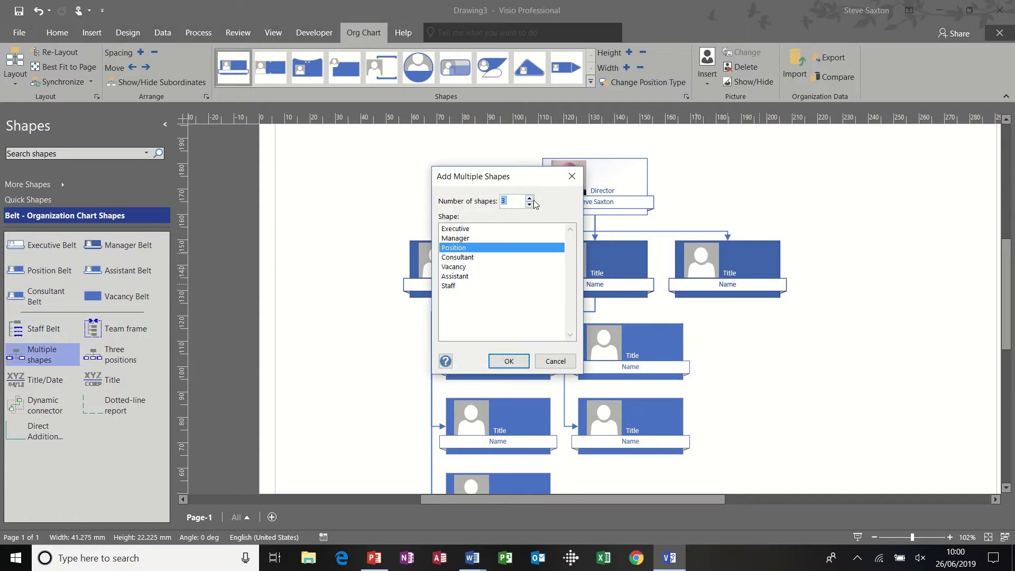
pyautogui.click(512, 361)
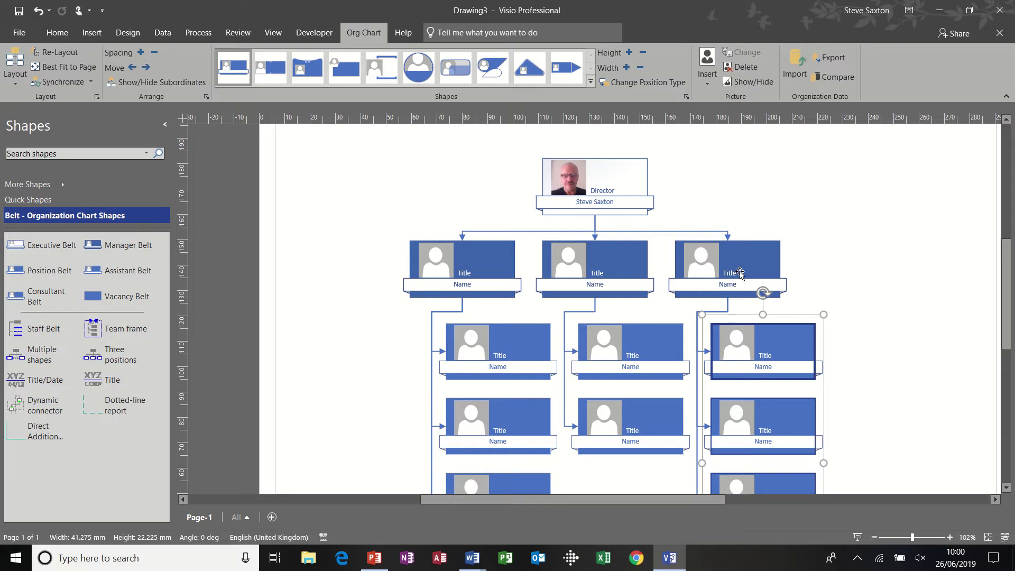
# Apply the second Vertical layout to the right and middle managers' teams
pyautogui.click(759, 263)
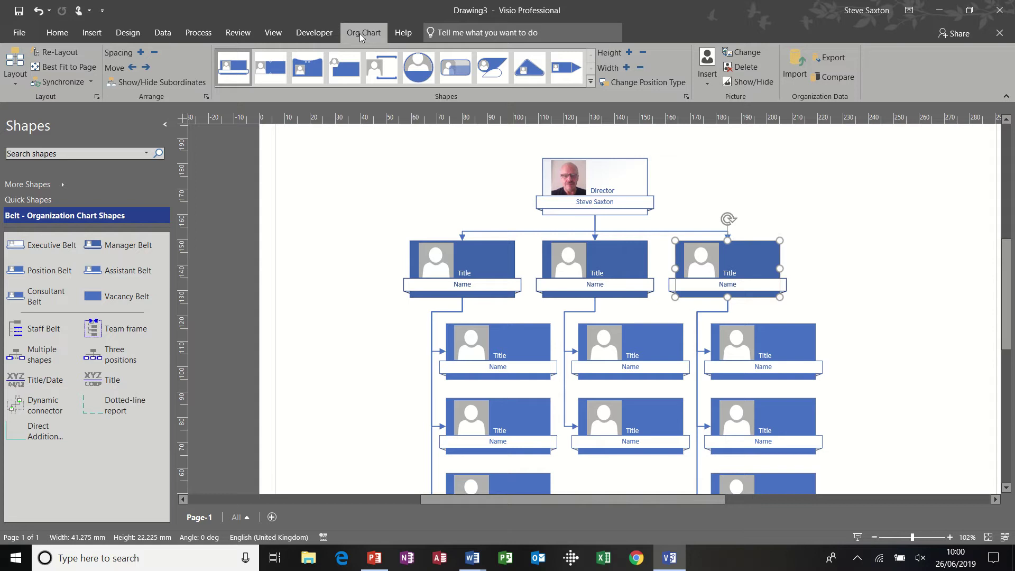
pyautogui.click(57, 32)
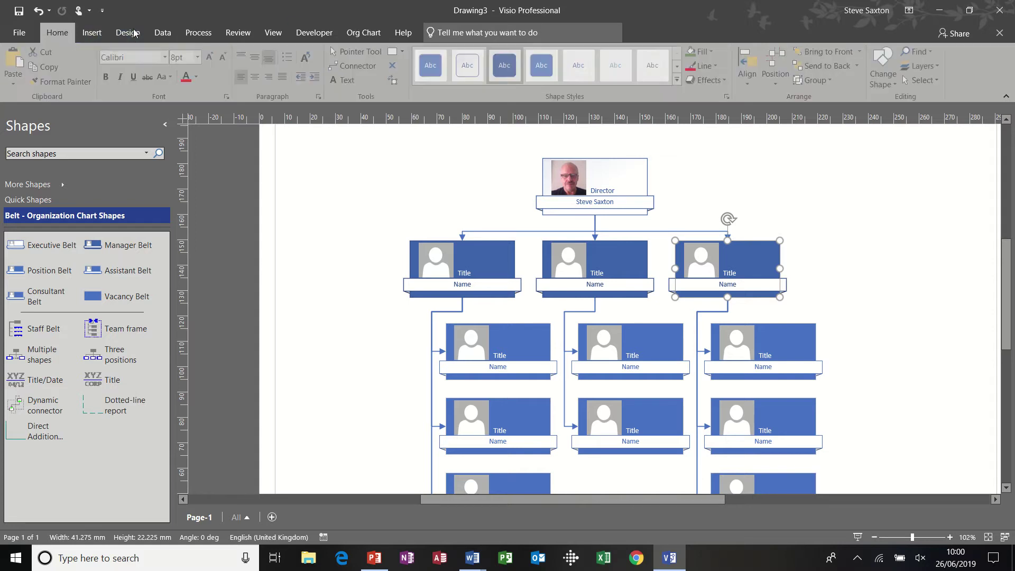
pyautogui.click(367, 31)
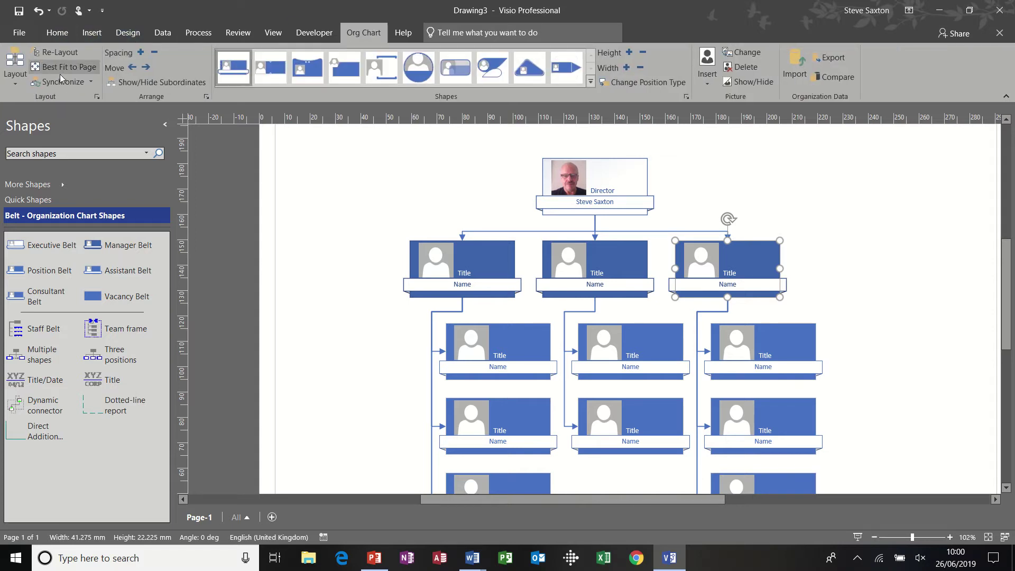
pyautogui.click(16, 86)
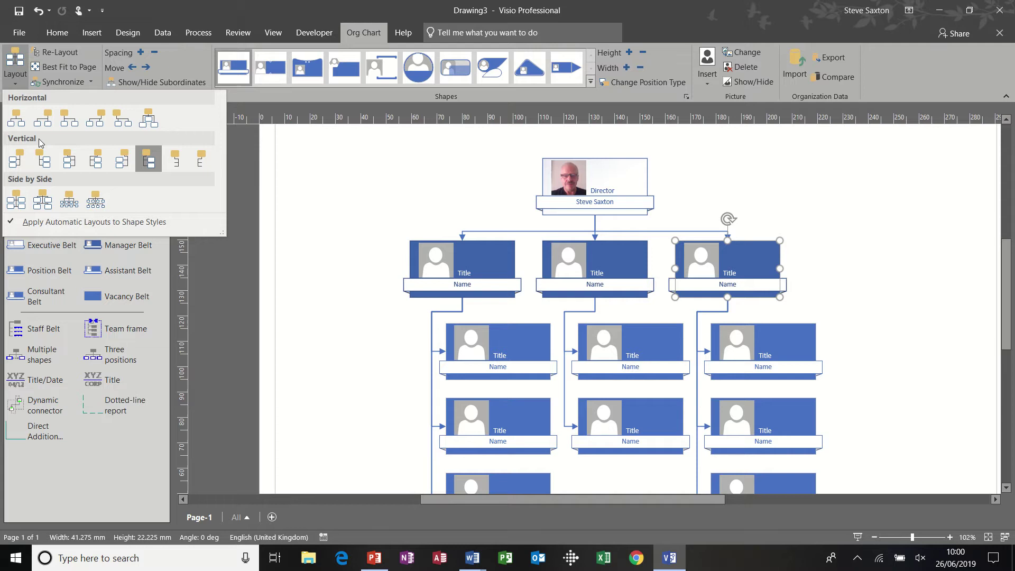
pyautogui.click(46, 161)
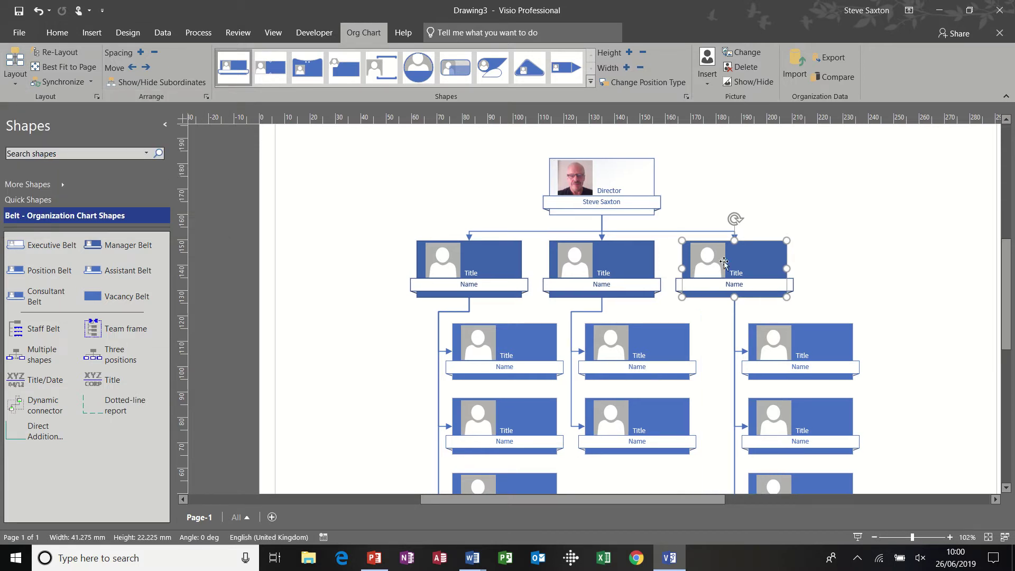
pyautogui.click(612, 274)
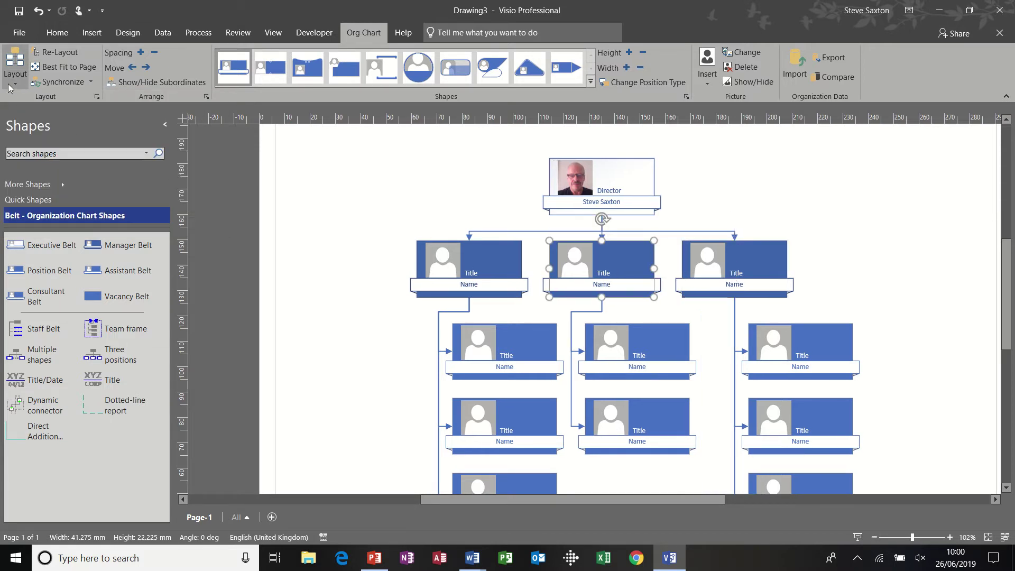
pyautogui.click(15, 69)
pyautogui.click(43, 161)
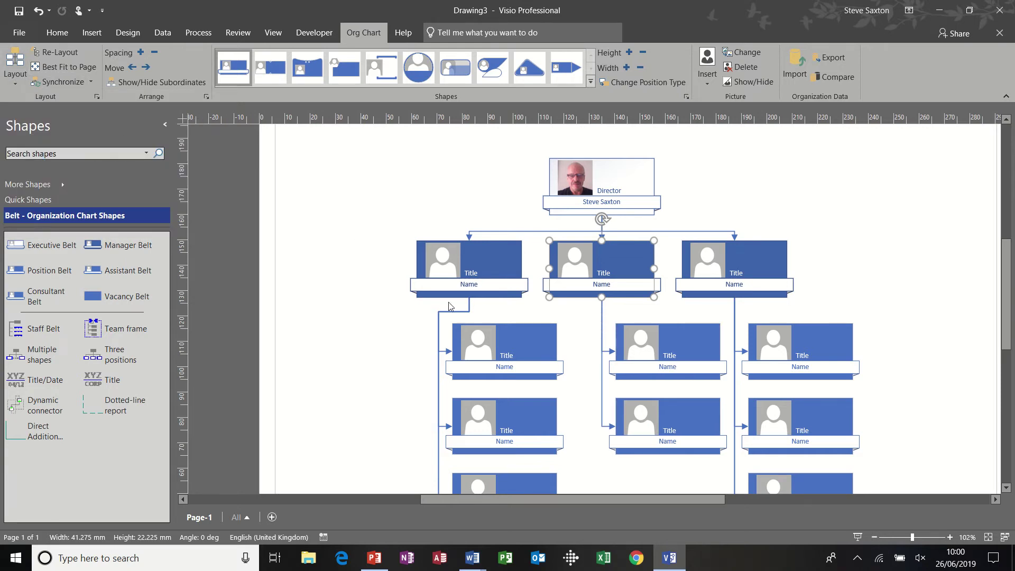
# Apply the same second Vertical layout to the left manager's team
pyautogui.click(510, 281)
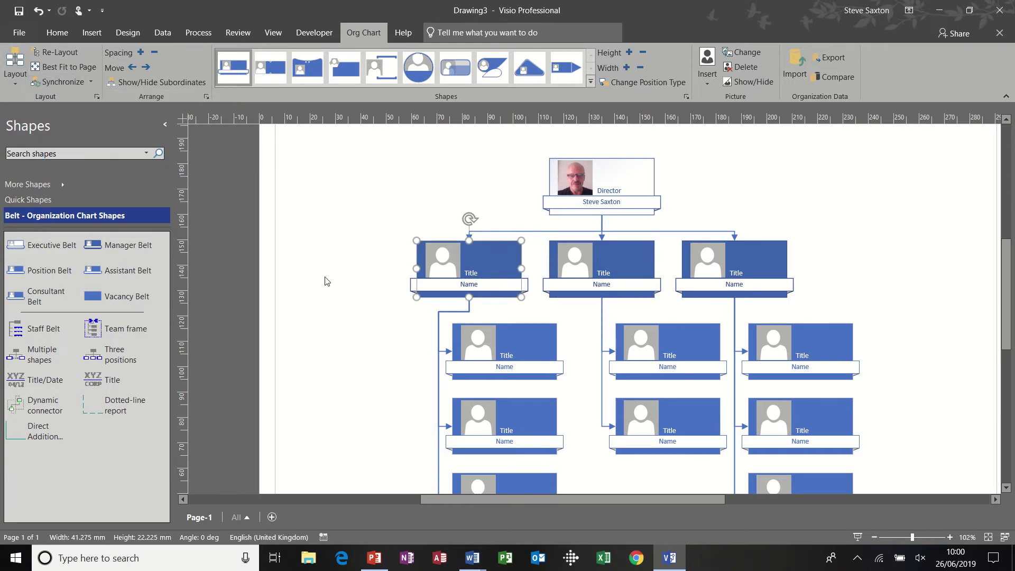
pyautogui.click(15, 79)
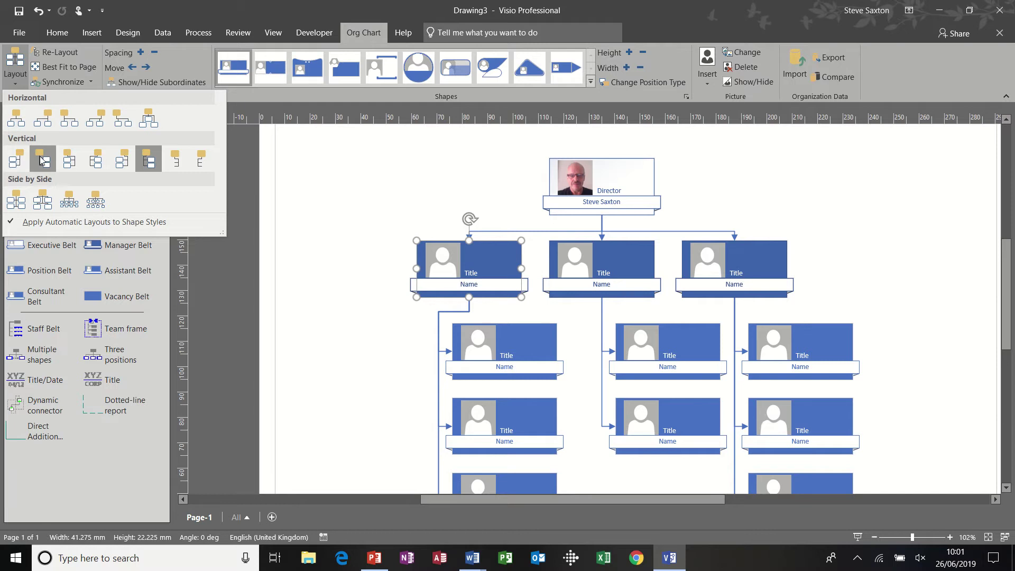
pyautogui.click(43, 161)
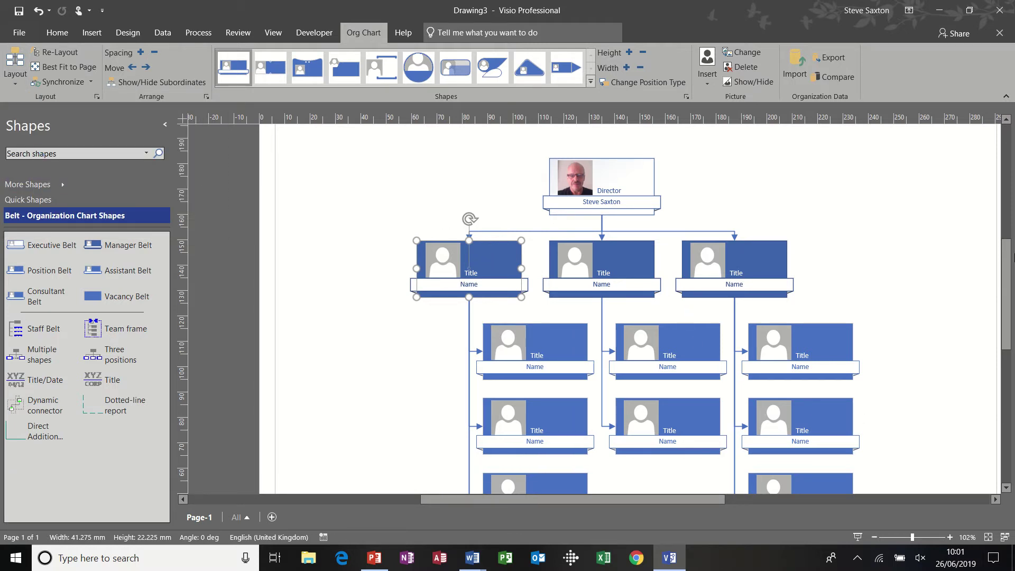
pyautogui.moveTo(1012, 256); pyautogui.dragTo(1011, 279)
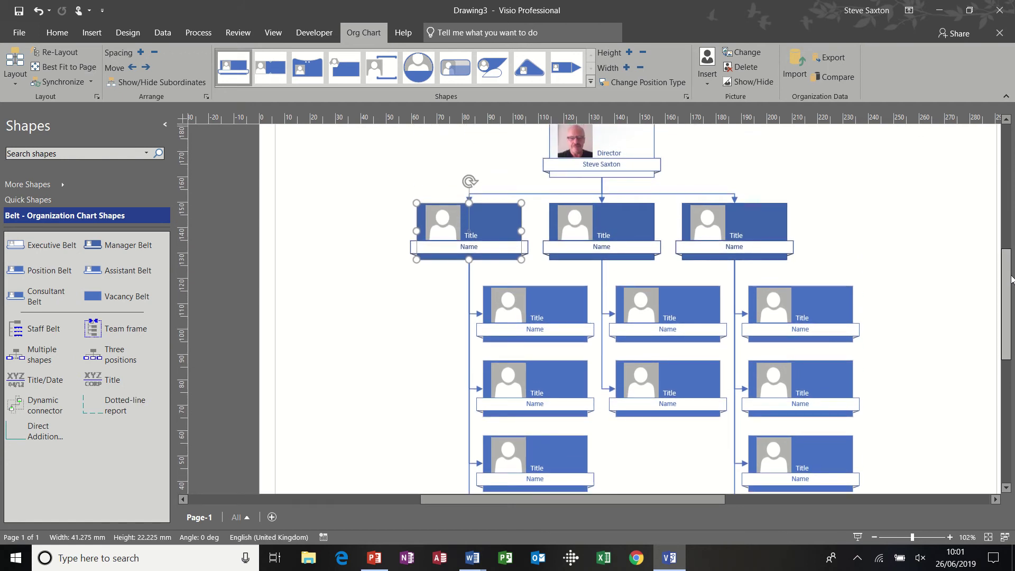
pyautogui.click(773, 223)
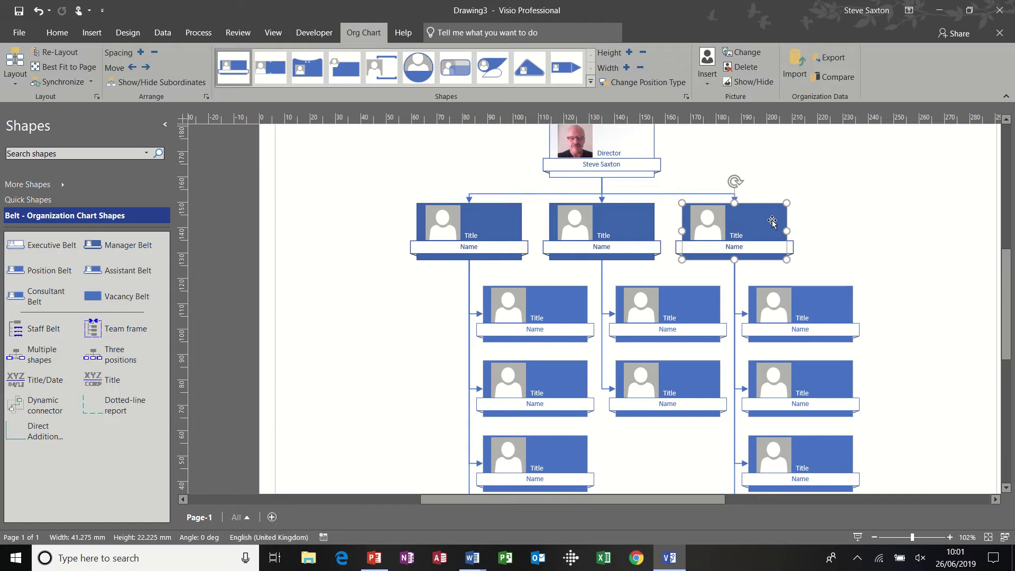
# Create a synchronized copy of the right-hand manager's team on a new page, then return to Page-1
pyautogui.rightClick(772, 223)
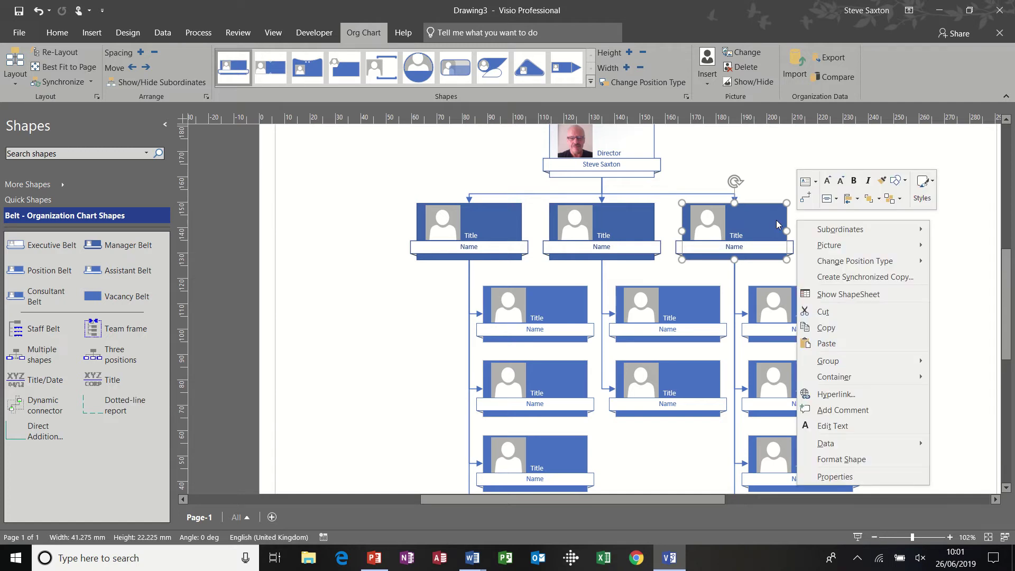
pyautogui.click(838, 277)
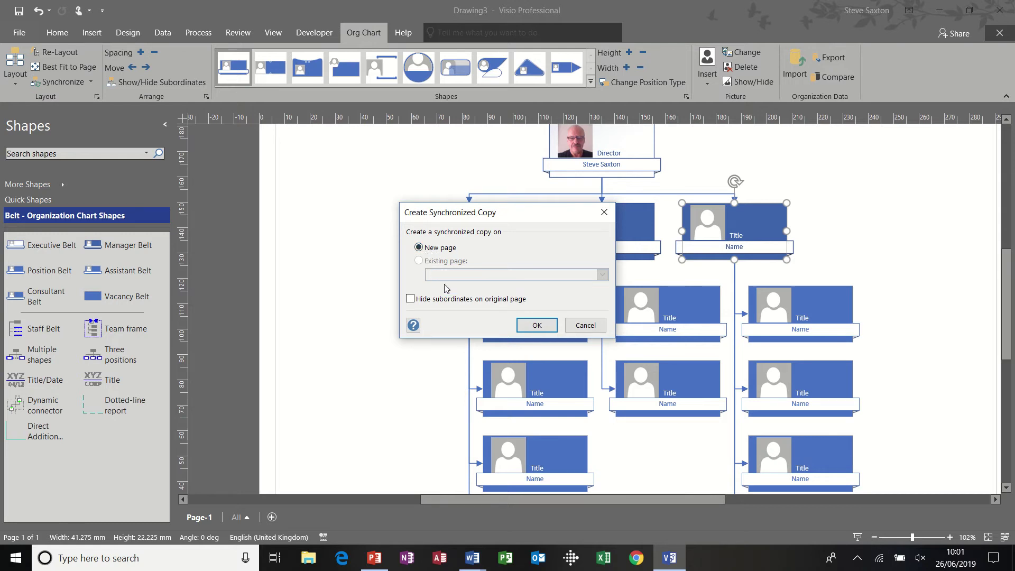
pyautogui.click(527, 324)
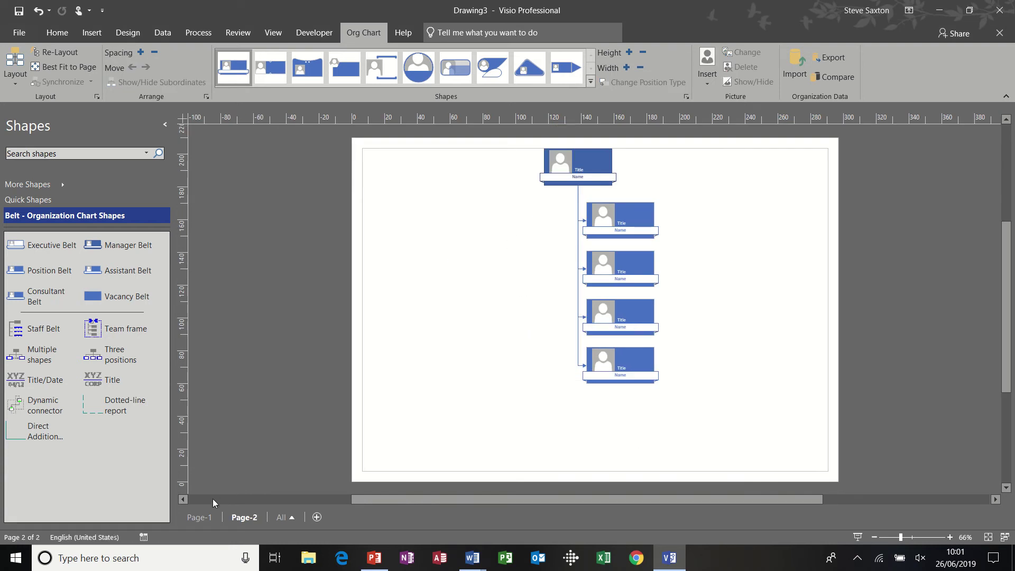
pyautogui.click(205, 517)
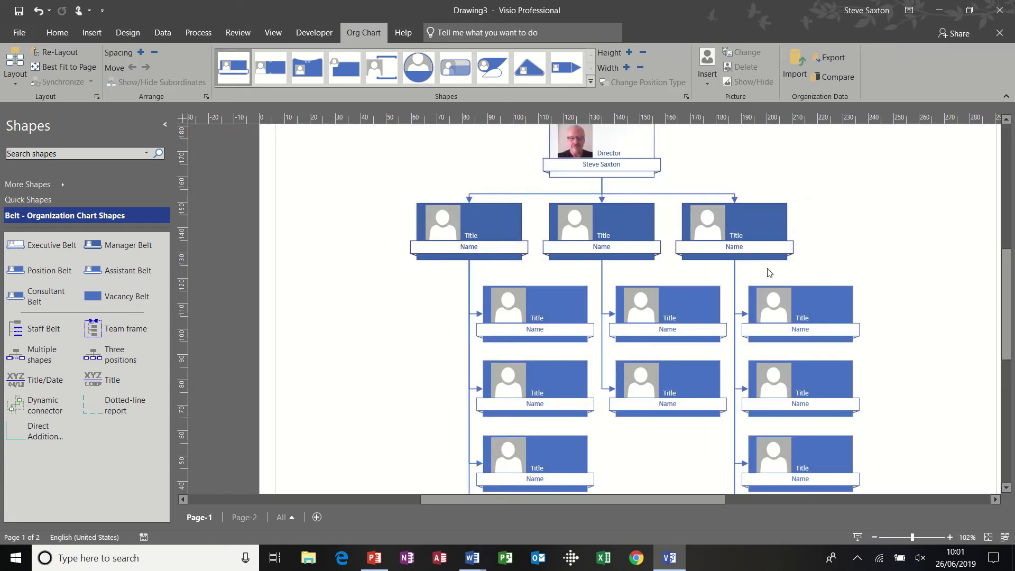
pyautogui.click(768, 225)
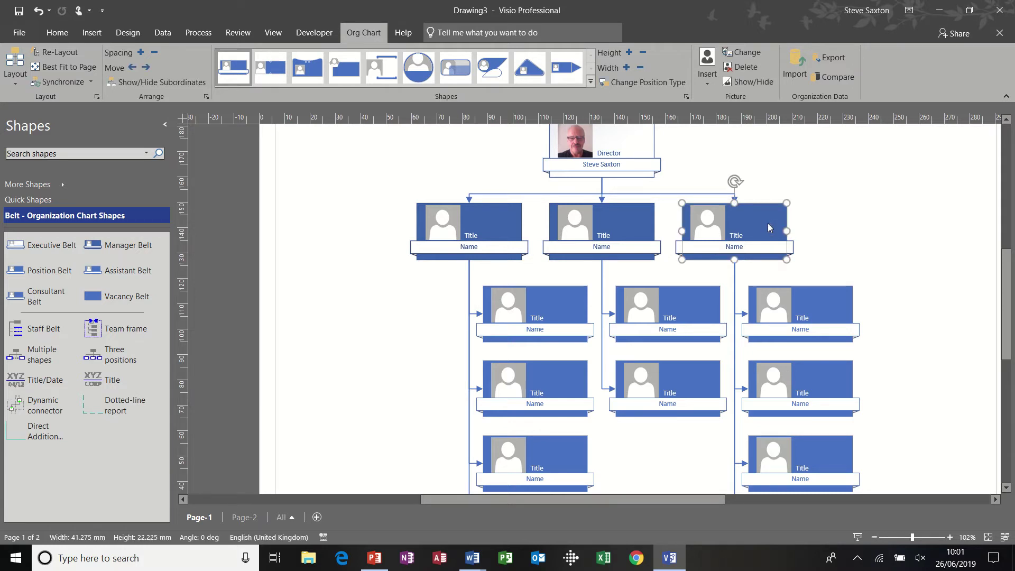
pyautogui.rightClick(767, 223)
pyautogui.moveTo(821, 233)
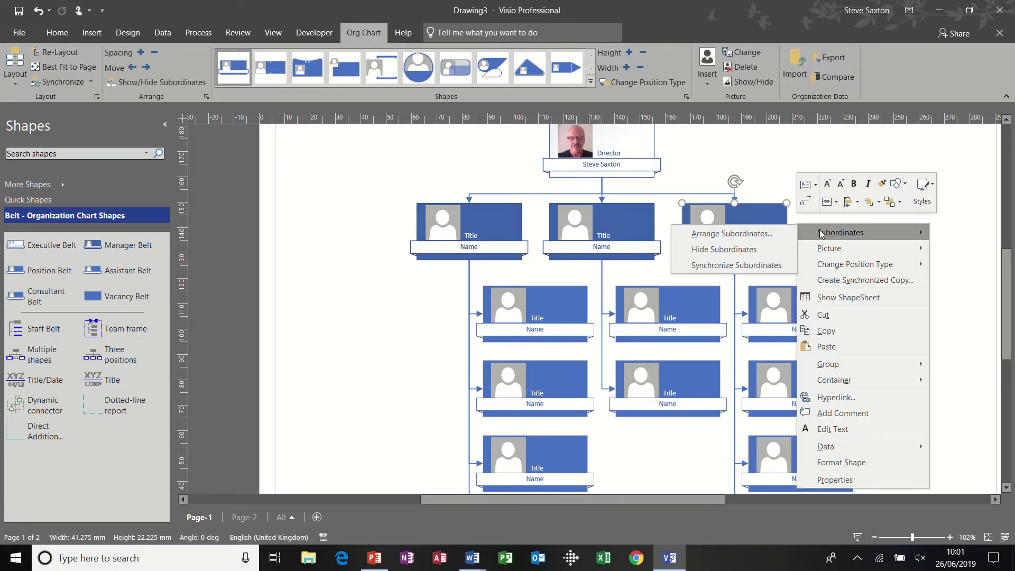
pyautogui.click(766, 249)
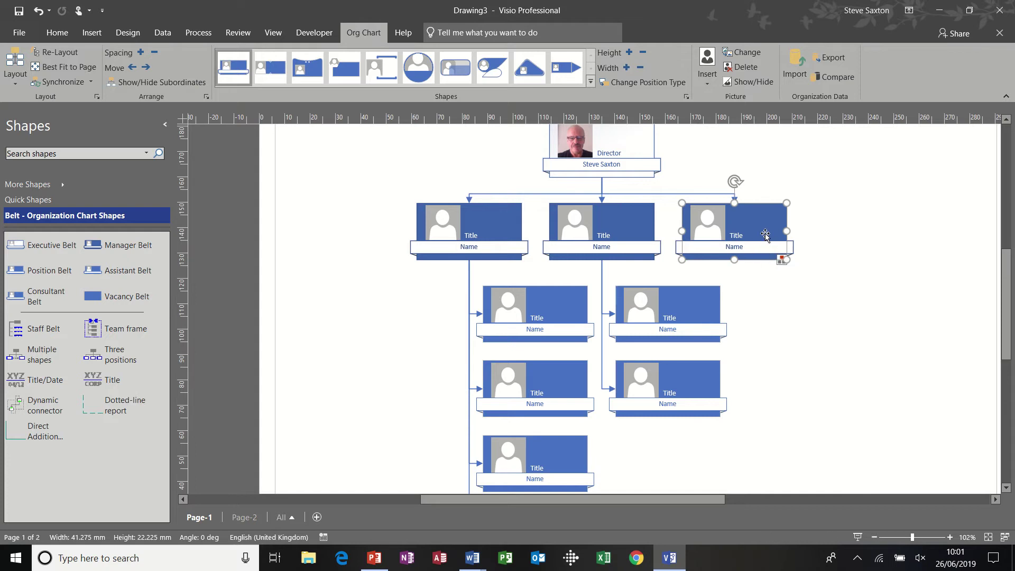
pyautogui.click(244, 518)
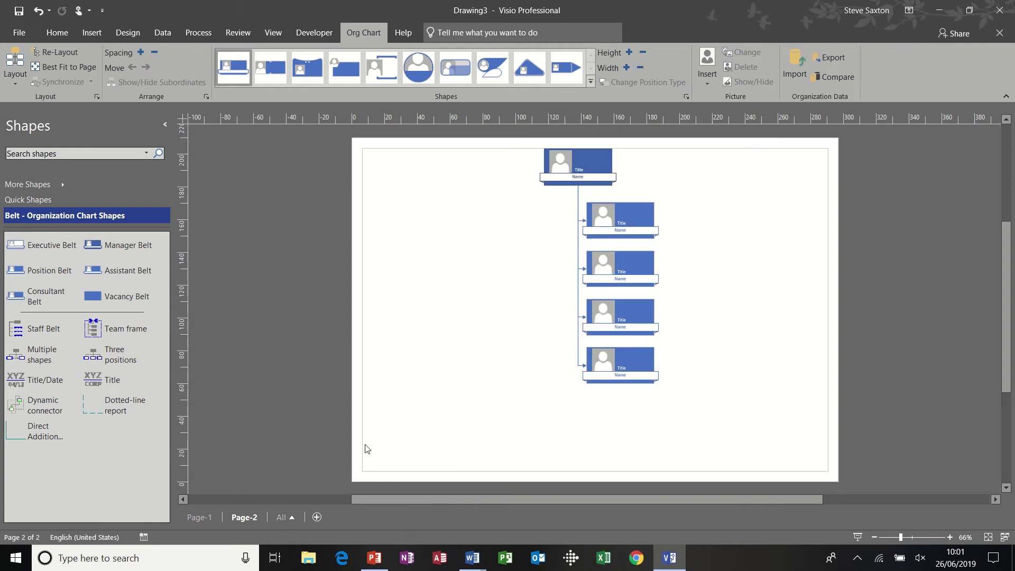
pyautogui.click(203, 519)
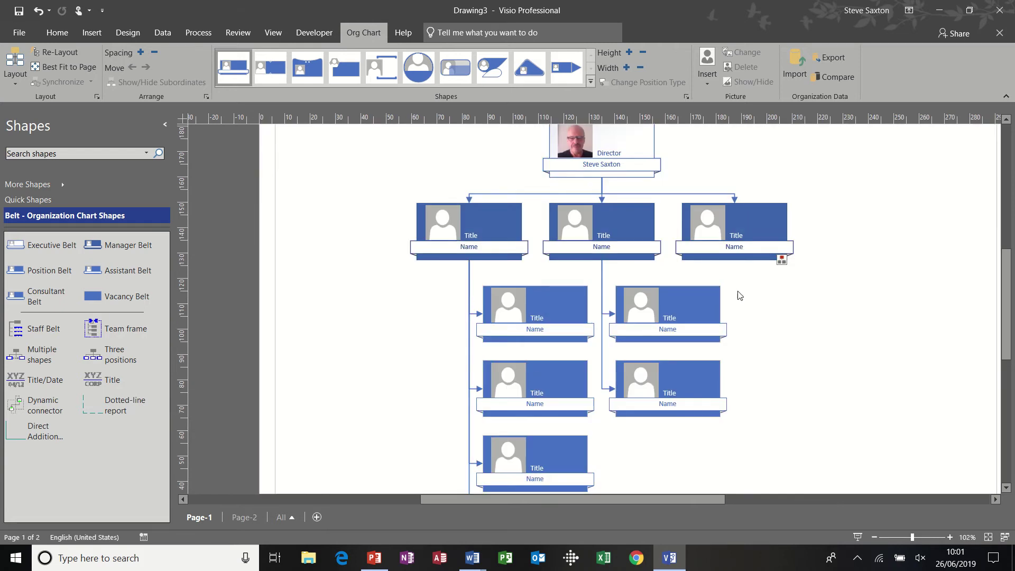
pyautogui.click(767, 252)
pyautogui.rightClick(791, 233)
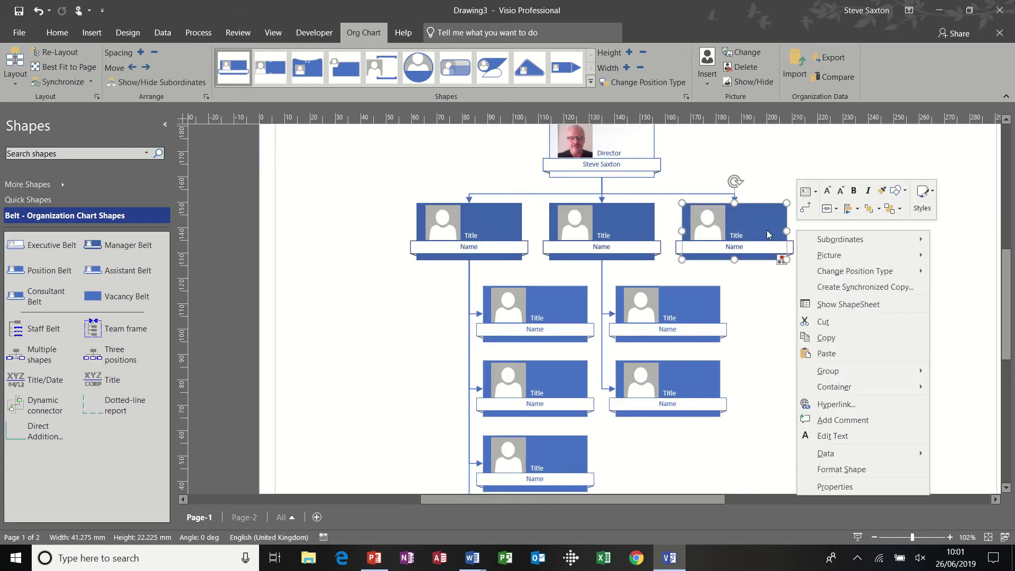
pyautogui.moveTo(803, 239)
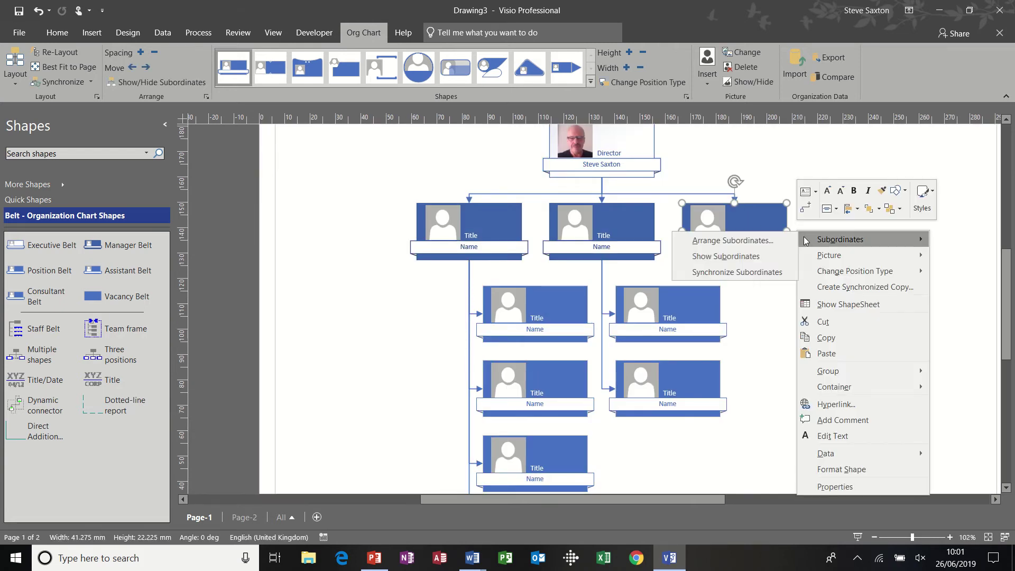
pyautogui.click(762, 258)
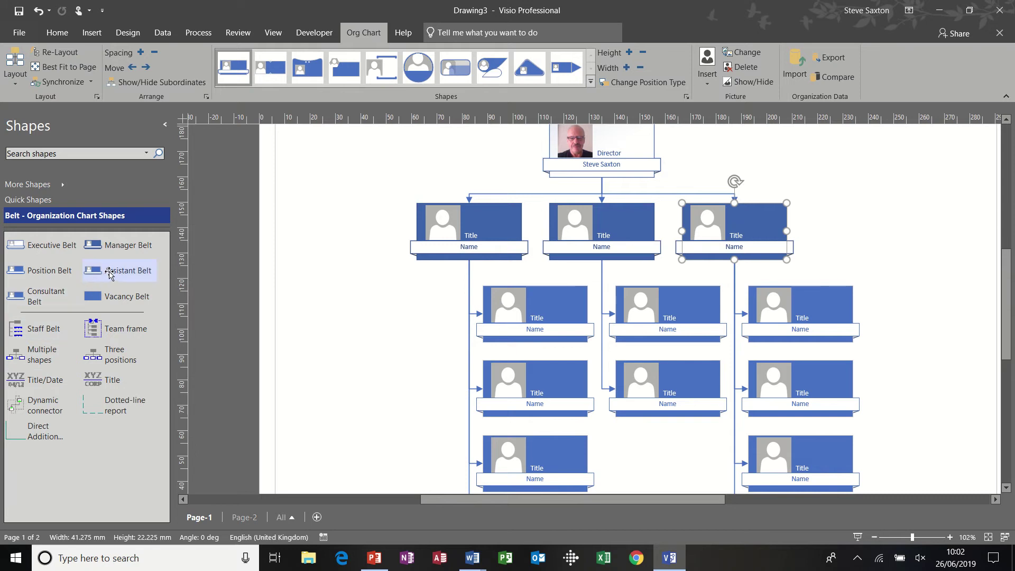
# Add a Position Belt under the right-hand department, then view Page-2's synchronized chart
pyautogui.moveTo(48, 270); pyautogui.dragTo(744, 229)
pyautogui.click(903, 245)
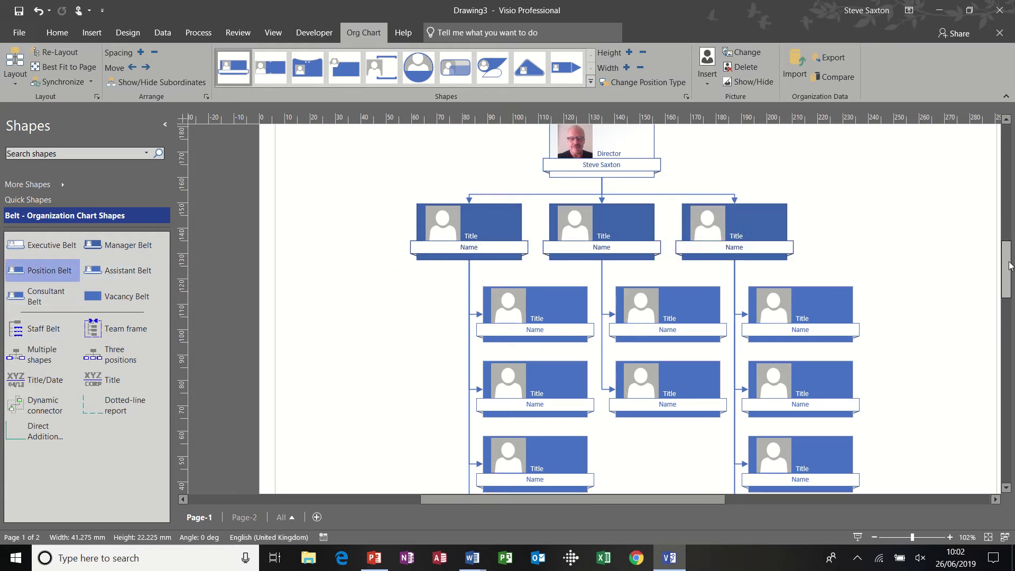
pyautogui.scroll(-5, 999, 273)
pyautogui.scroll(5, 999, 272)
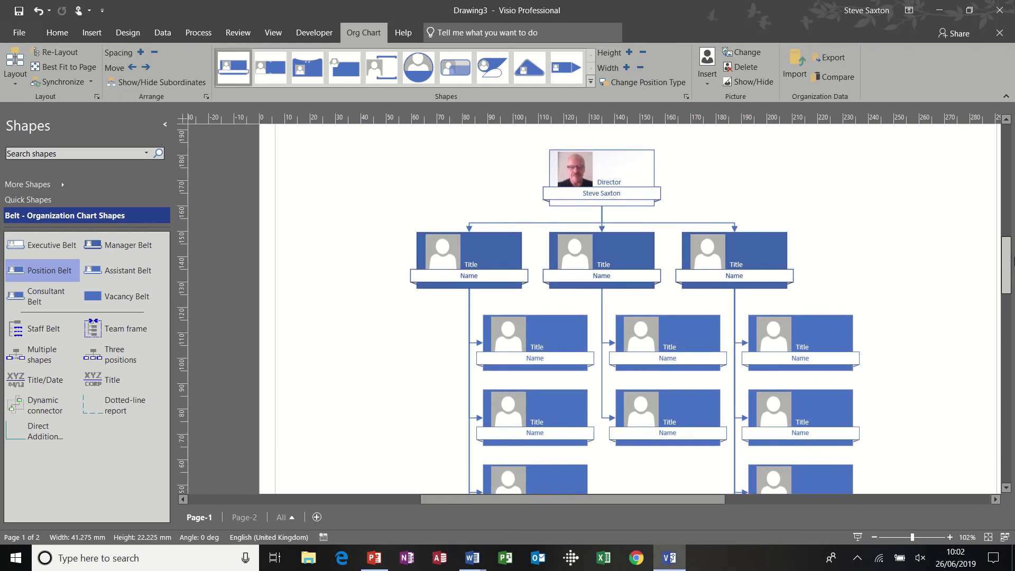
pyautogui.scroll(-4, 637, 392)
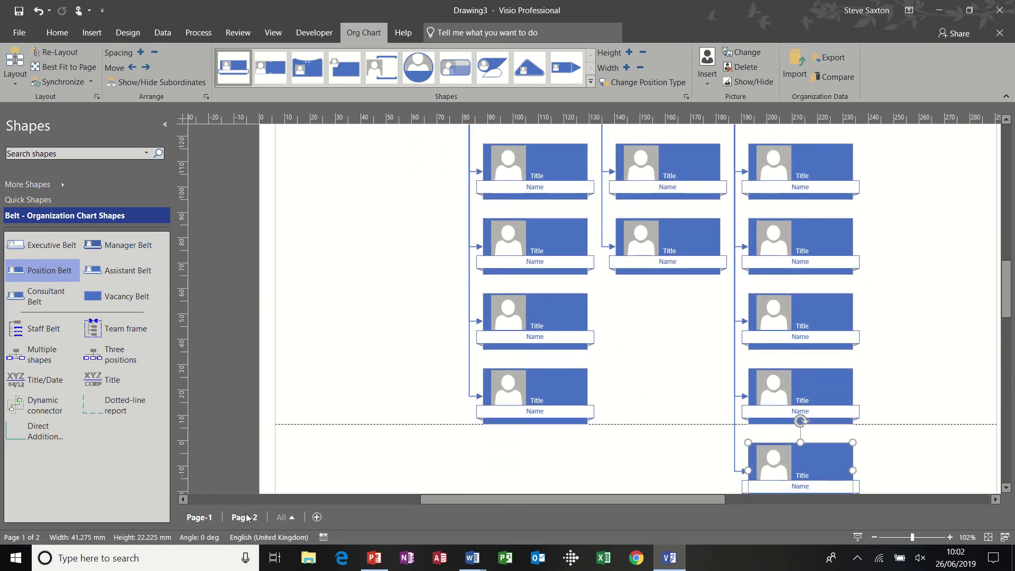
pyautogui.click(240, 517)
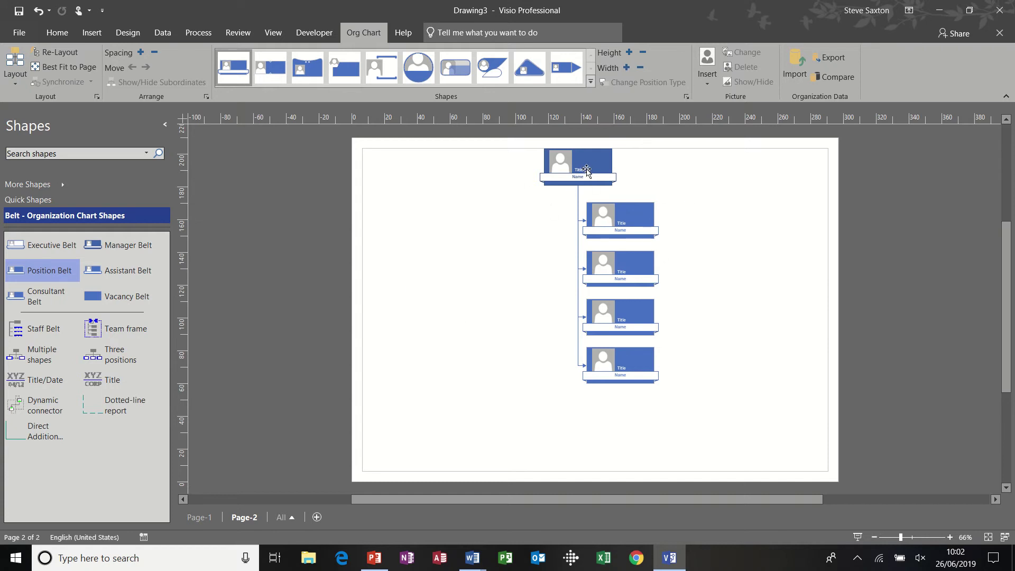
# Title Page-2's top box 'Training' with the manager's name, then go back to Page-1
pyautogui.doubleClick(586, 169)
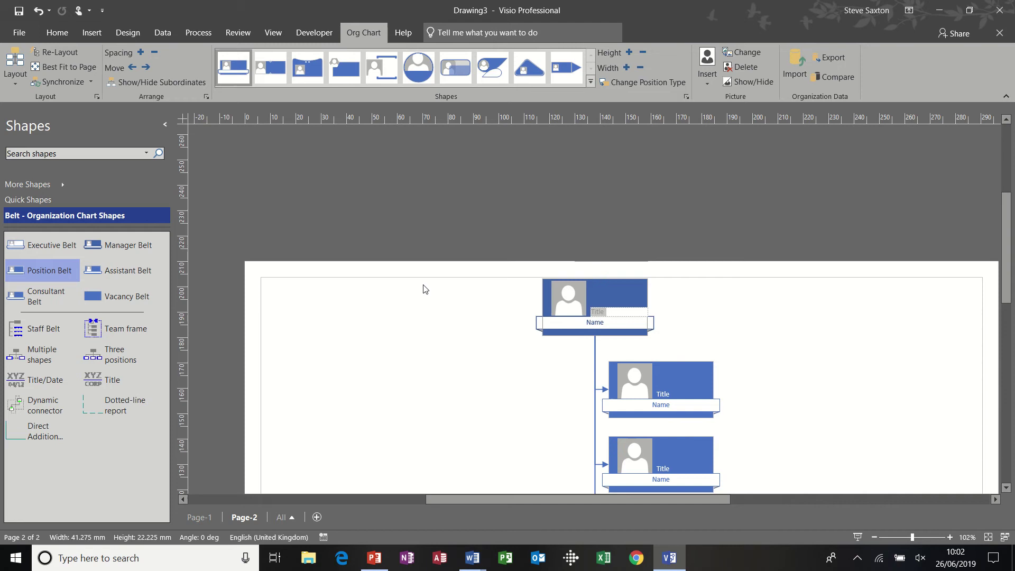
pyautogui.write('Training')
pyautogui.click(578, 324)
pyautogui.click(578, 324)
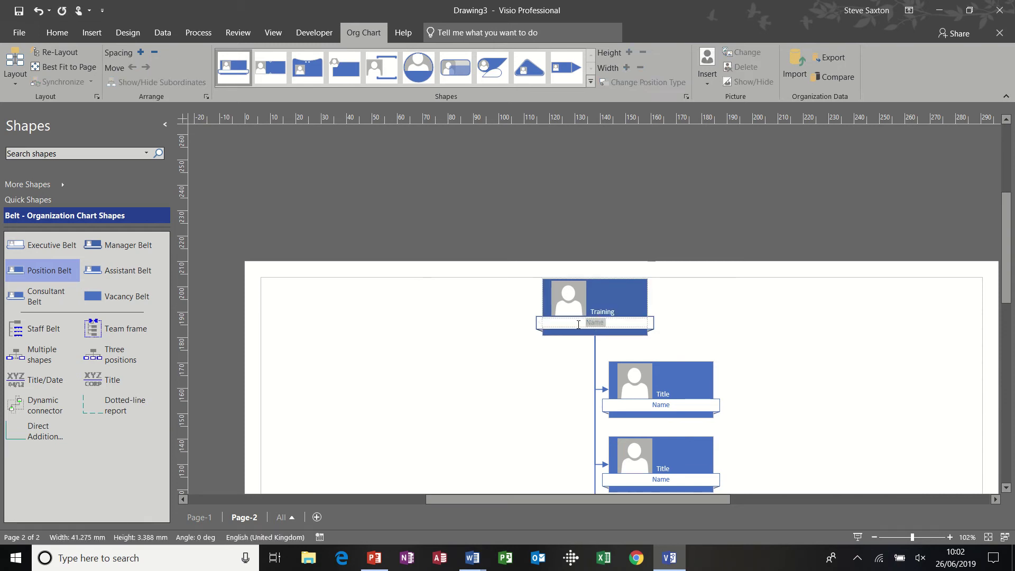
pyautogui.write('Miss White')
pyautogui.click(708, 319)
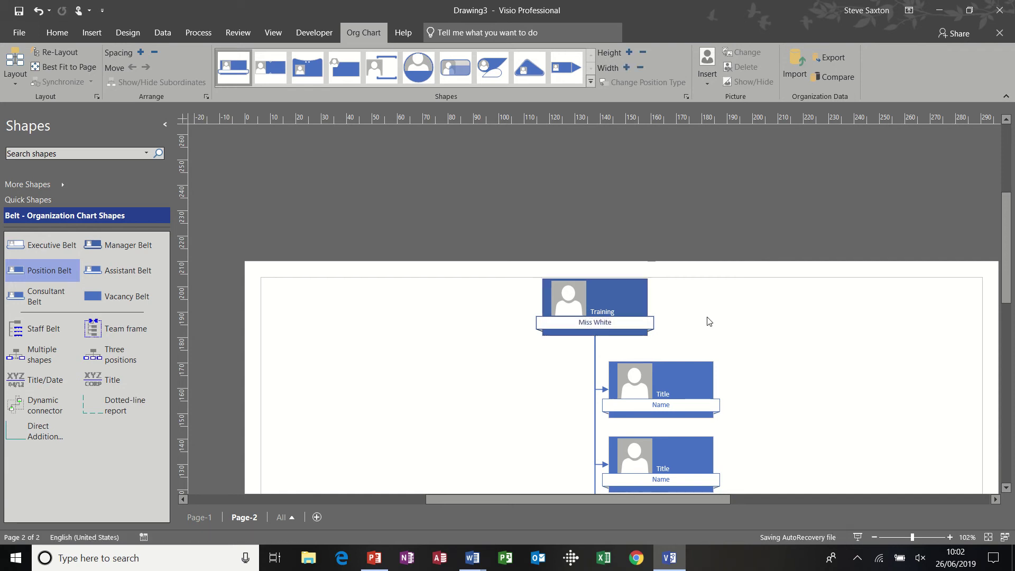
pyautogui.click(205, 519)
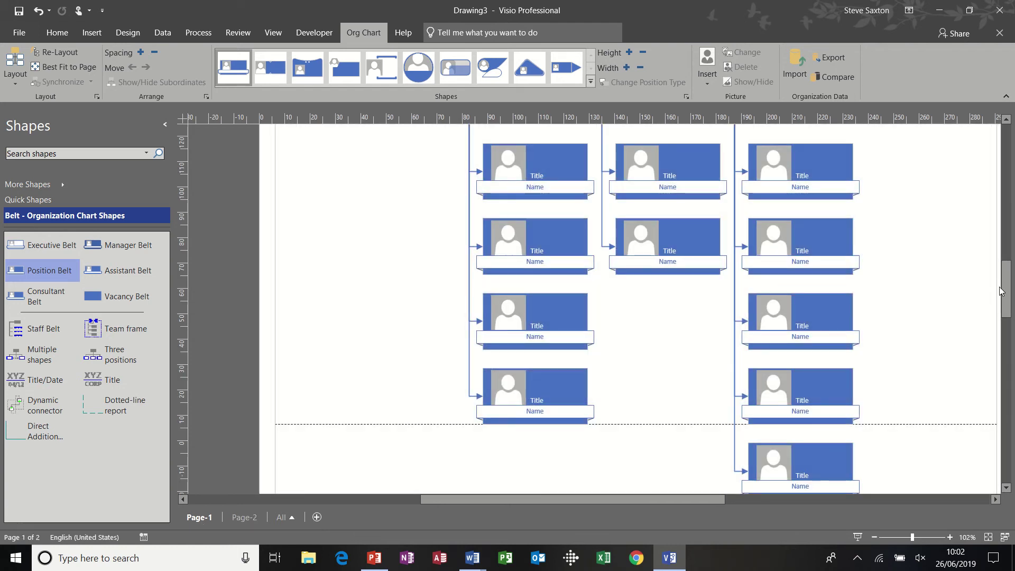
pyautogui.scroll(5, 1001, 290)
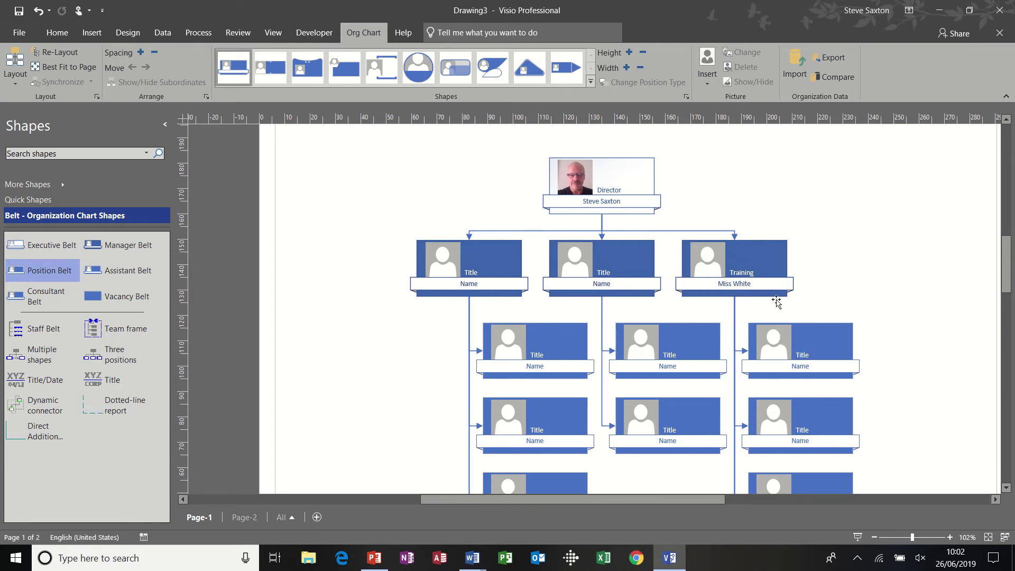
# Hide the Training box's subordinates on the main chart and zoom out to the whole page
pyautogui.rightClick(759, 254)
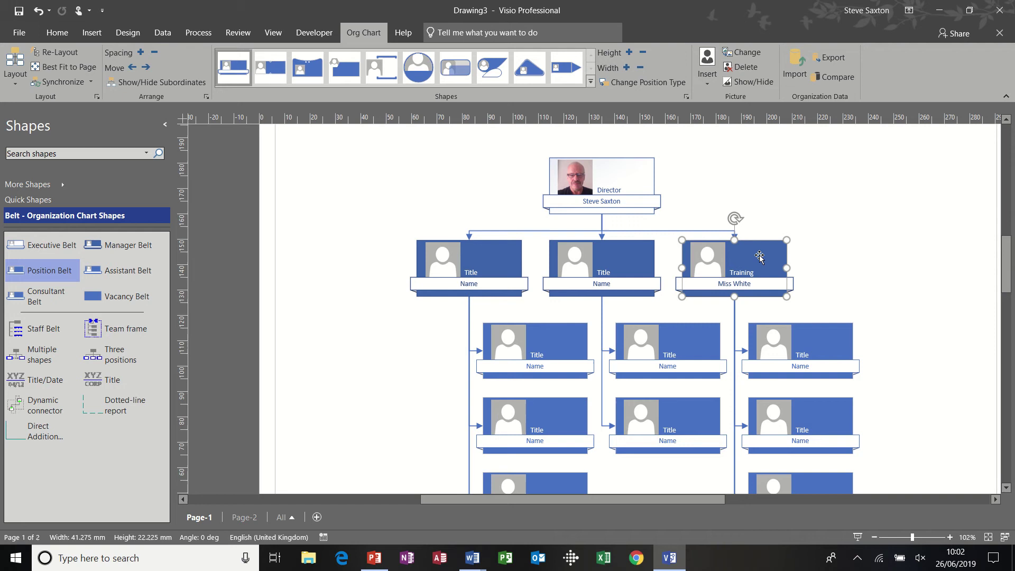
pyautogui.moveTo(803, 264)
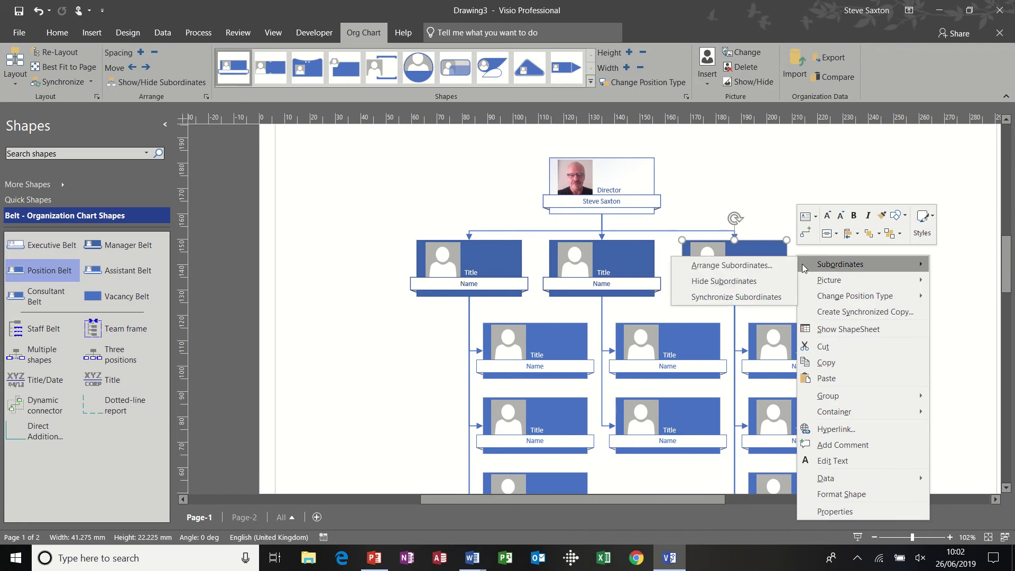
pyautogui.click(771, 284)
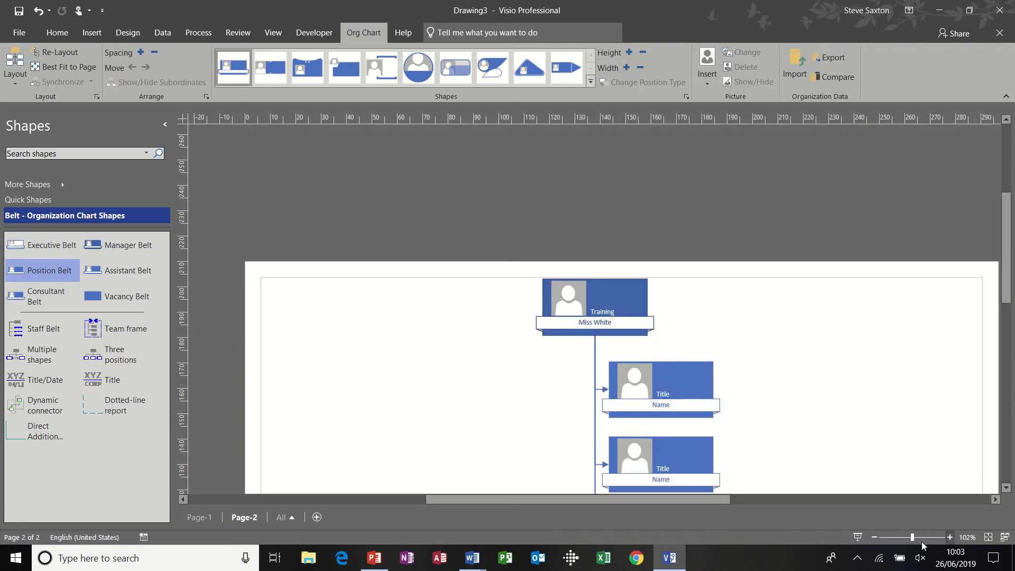
pyautogui.click(874, 538)
pyautogui.click(874, 537)
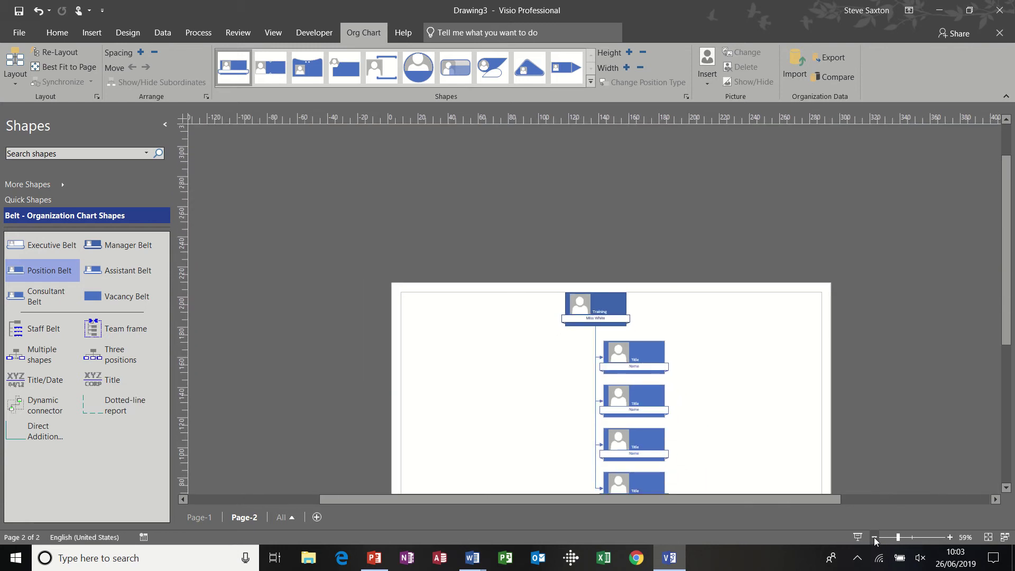
pyautogui.scroll(-3, 1005, 290)
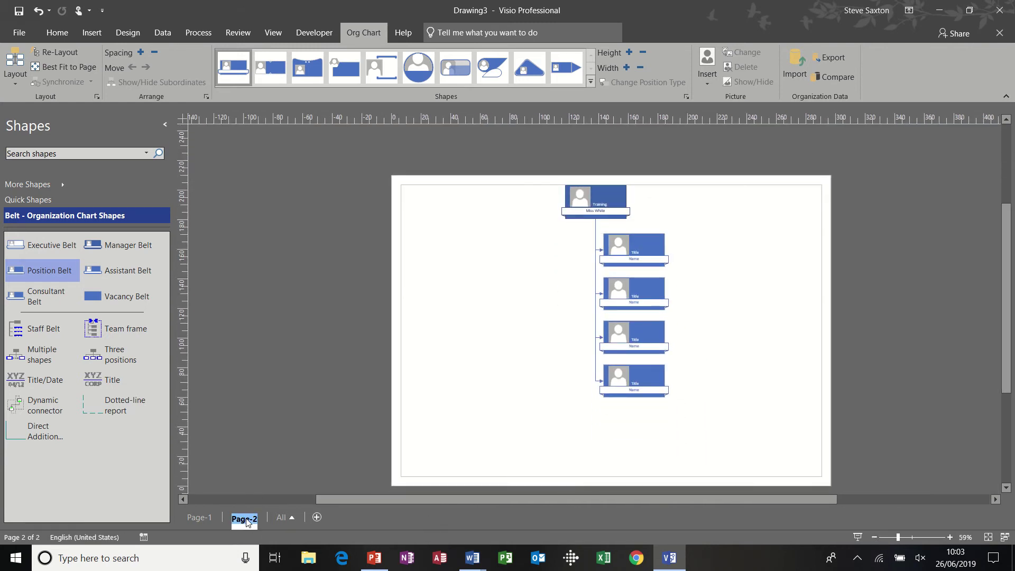
# Rename the pages 'Training' and 'Management', ending on the Management page
pyautogui.write('Training')
pyautogui.doubleClick(202, 519)
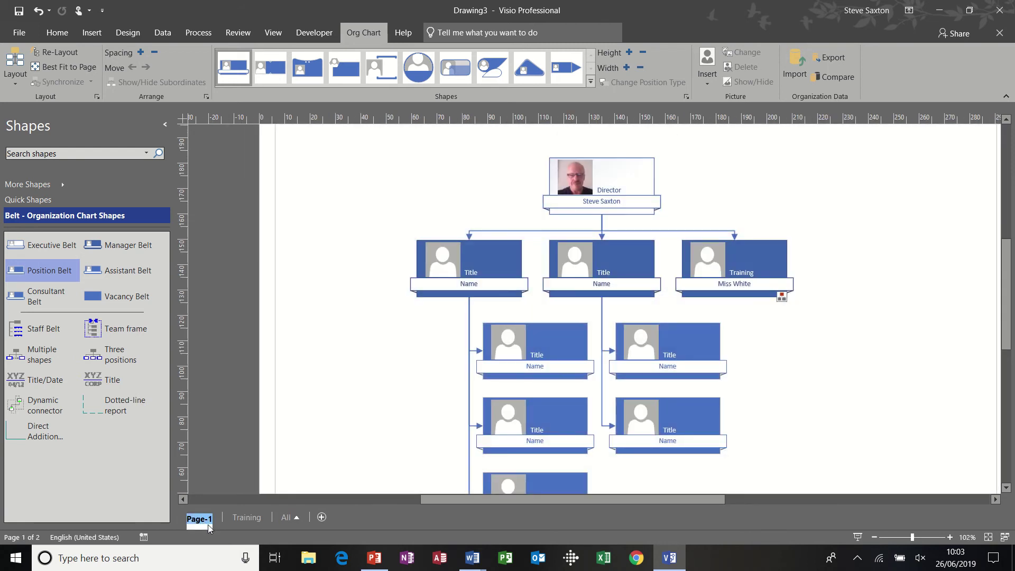
pyautogui.write('Management')
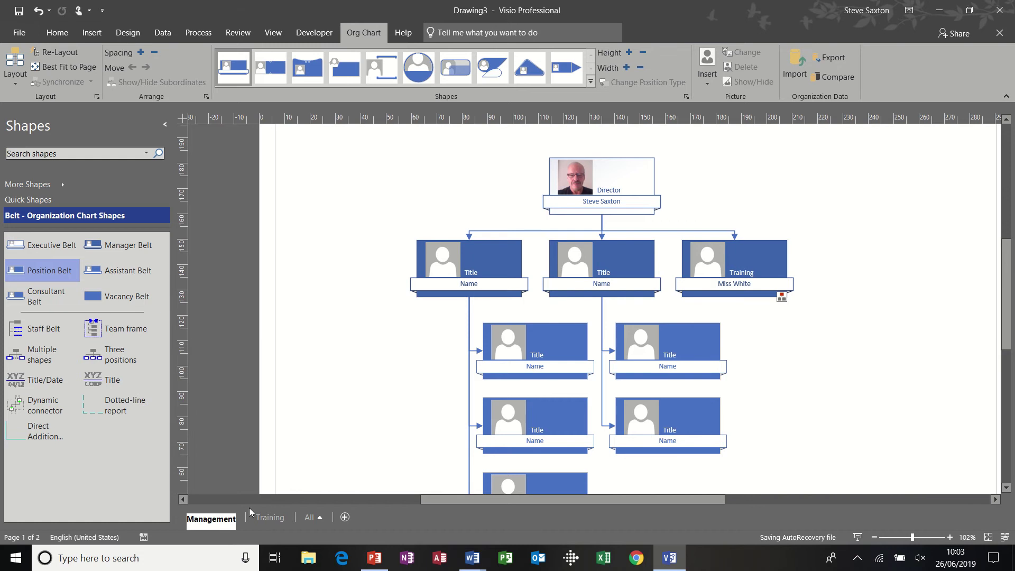
pyautogui.click(272, 518)
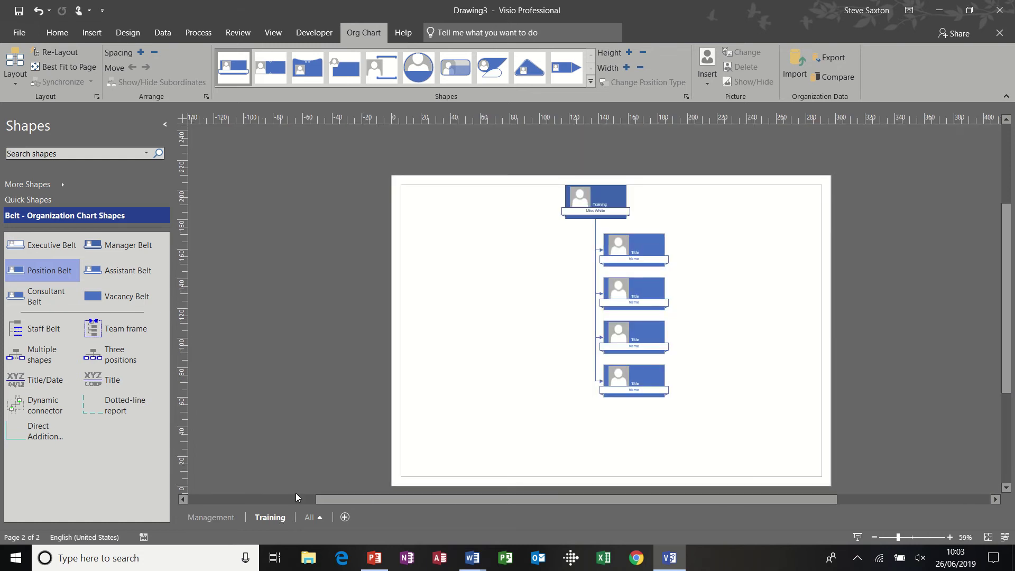
pyautogui.click(211, 517)
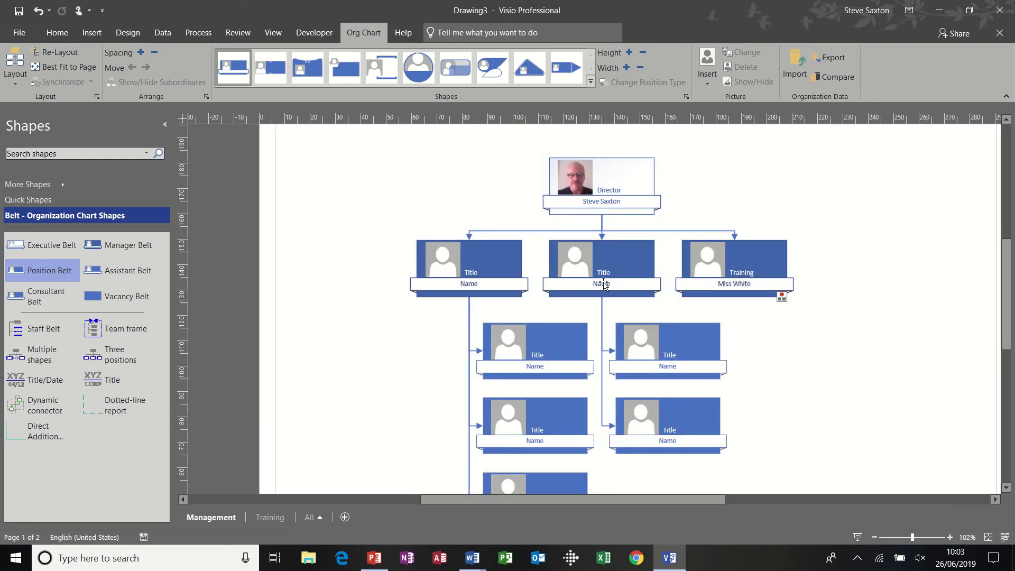
# Create synchronized copies of the middle and left department teams on new pages
pyautogui.click(618, 273)
pyautogui.rightClick(618, 274)
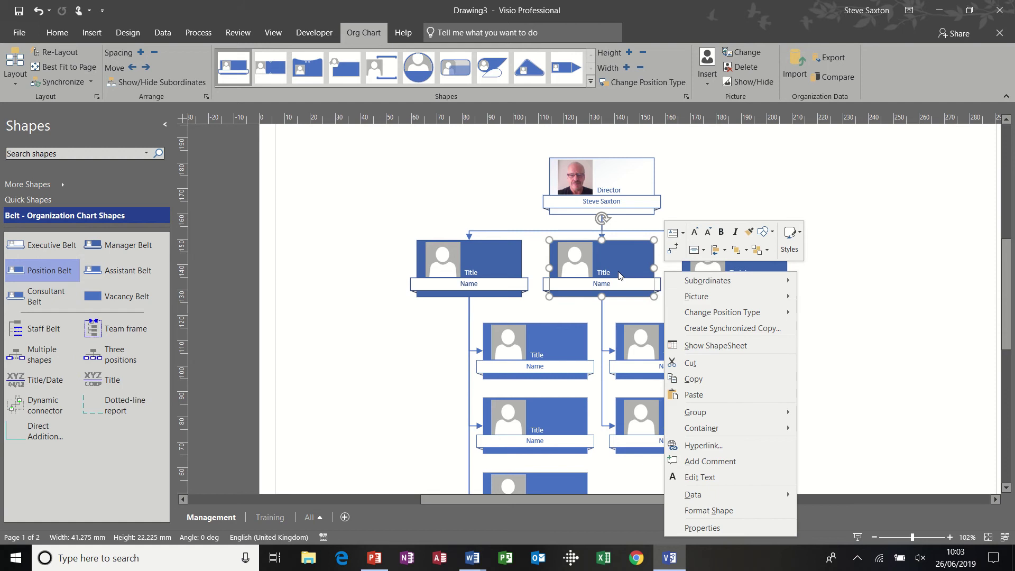
pyautogui.click(706, 327)
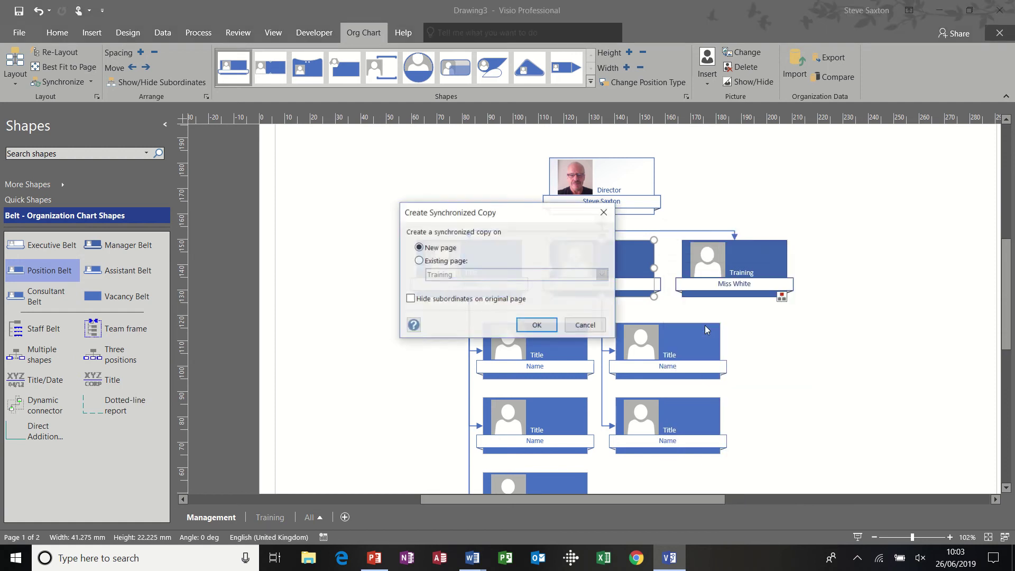
pyautogui.click(536, 325)
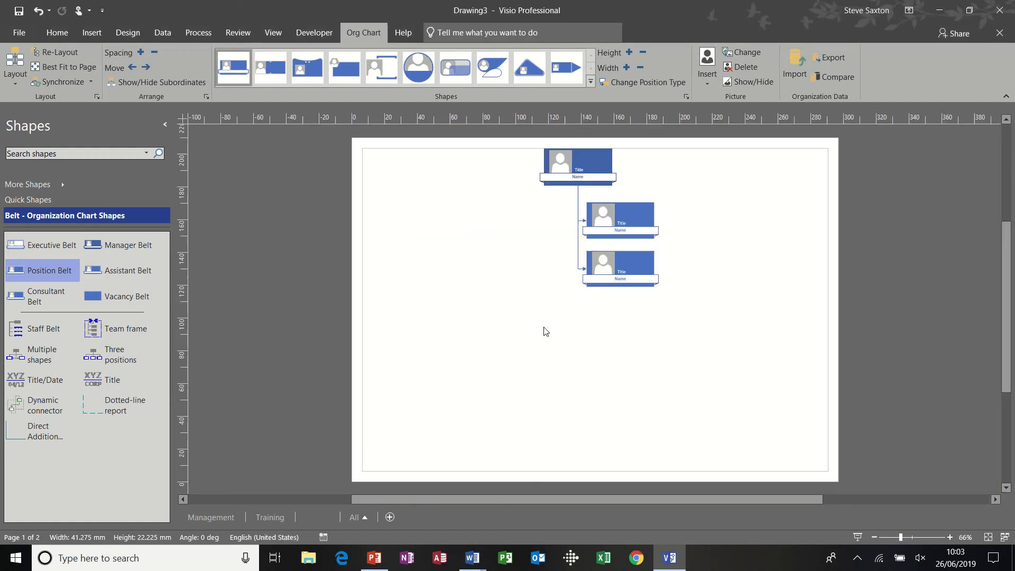
pyautogui.click(222, 515)
pyautogui.click(488, 267)
pyautogui.rightClick(488, 269)
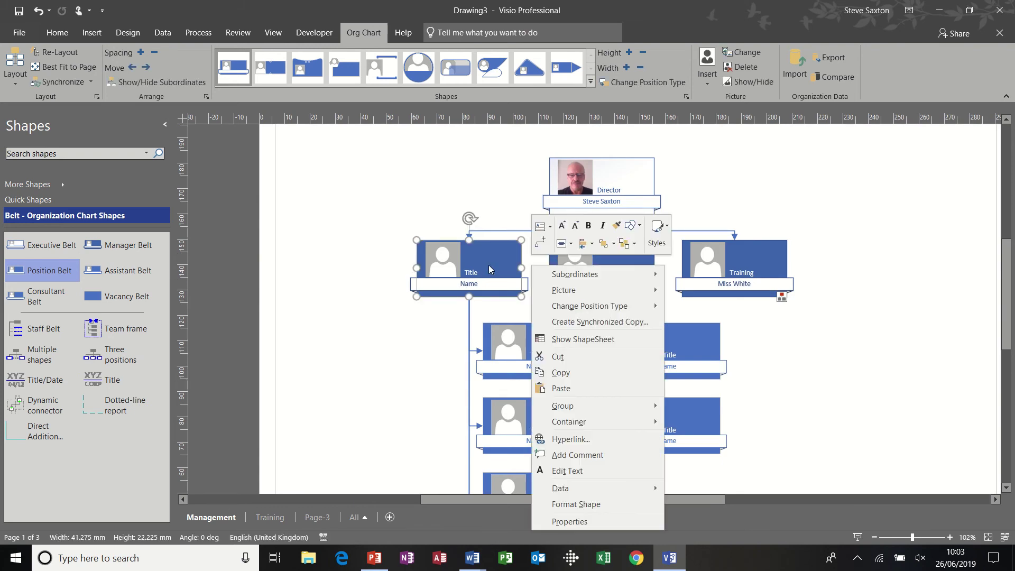
pyautogui.click(565, 321)
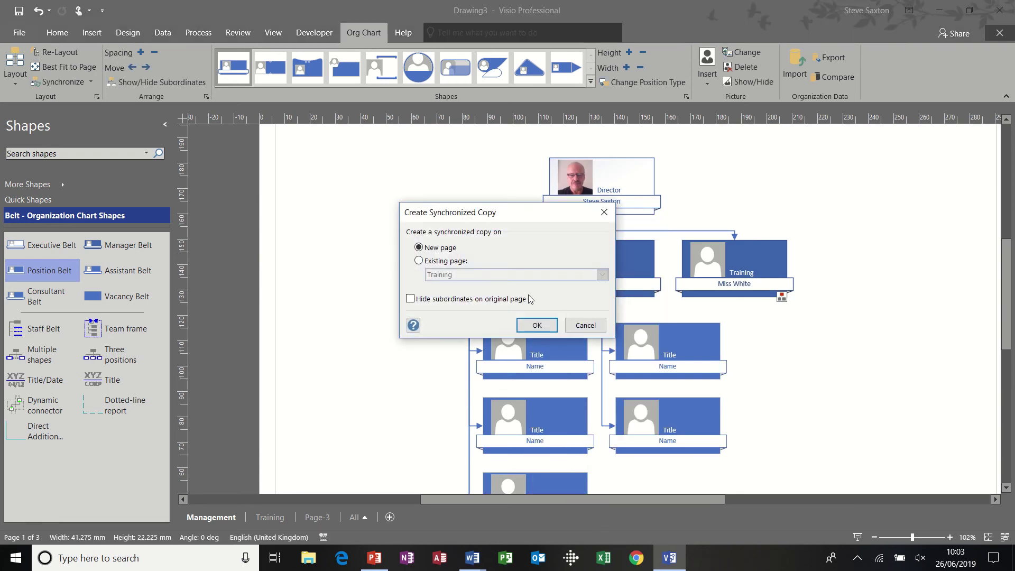
pyautogui.click(537, 325)
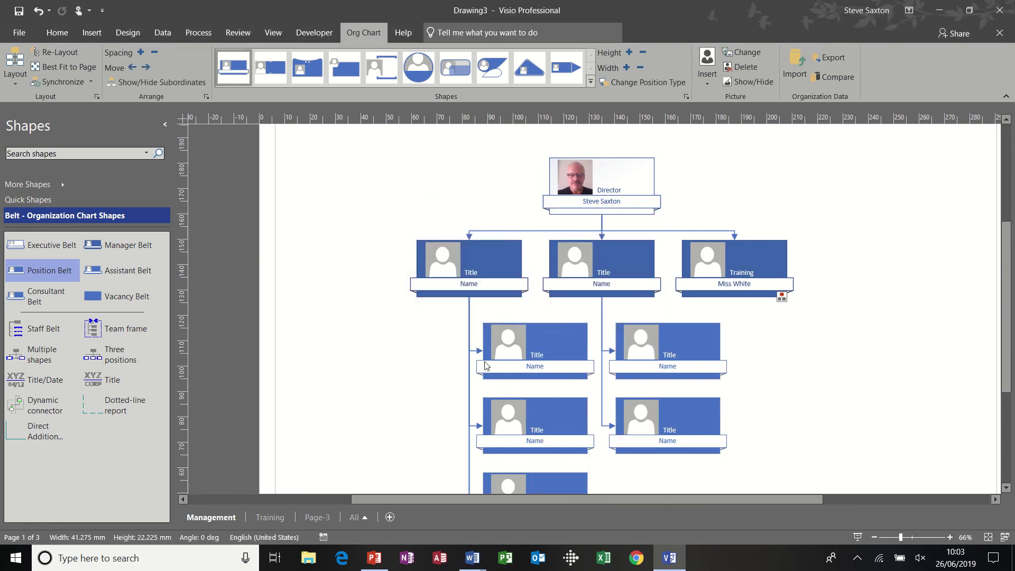
pyautogui.click(222, 517)
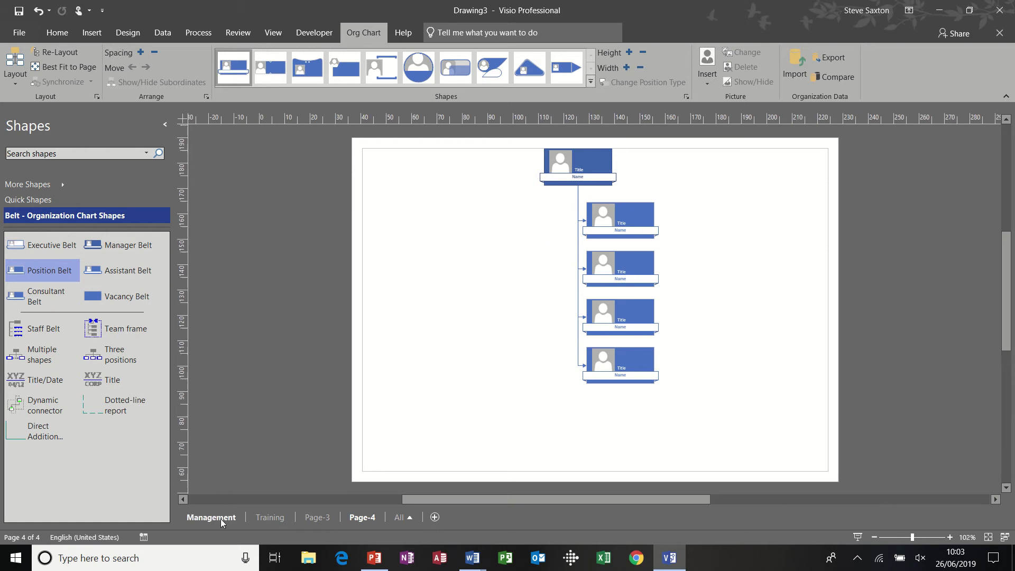
# Hide the subordinates of the middle and left department boxes on Management
pyautogui.rightClick(599, 258)
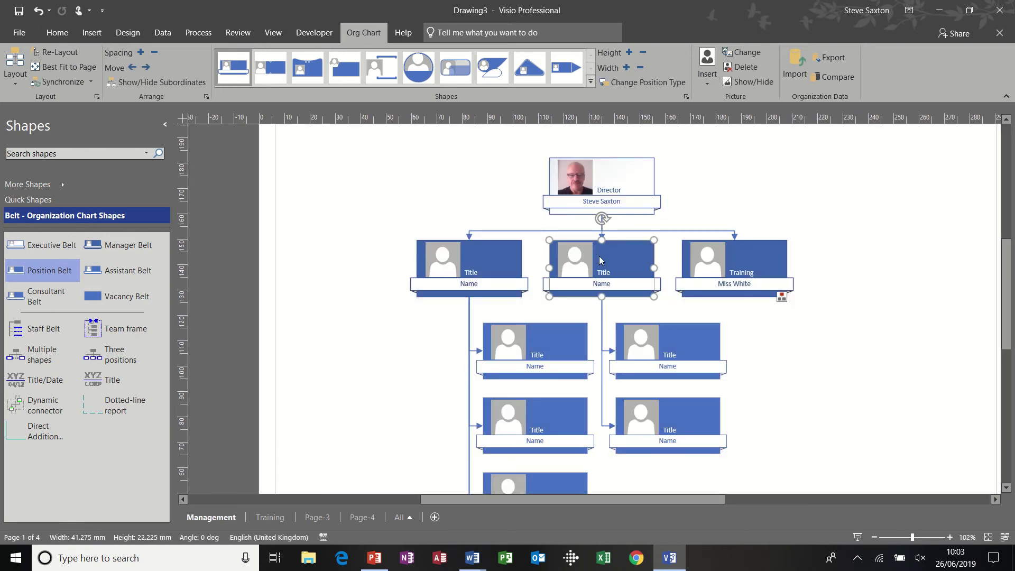
pyautogui.moveTo(728, 270)
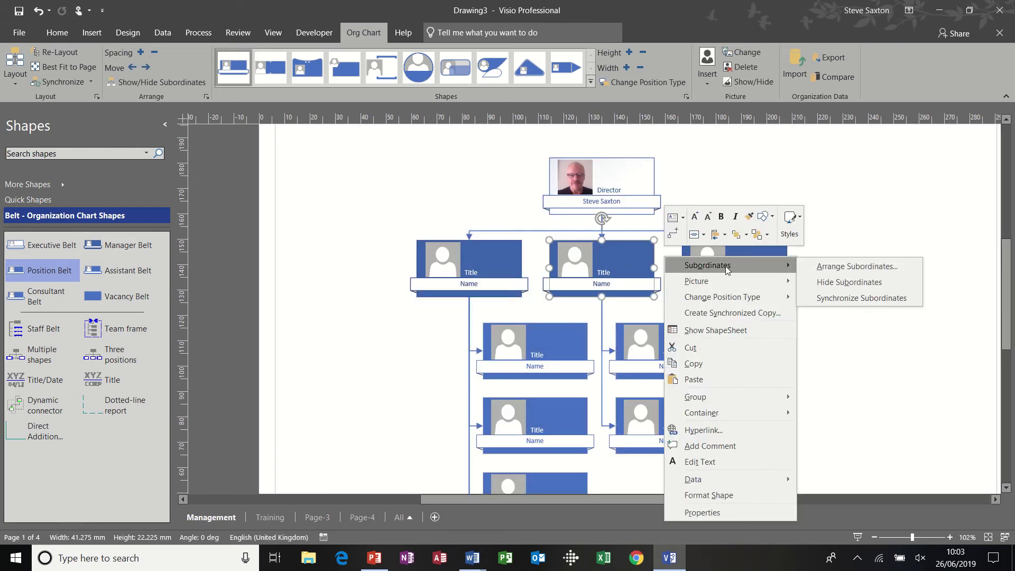
pyautogui.click(824, 281)
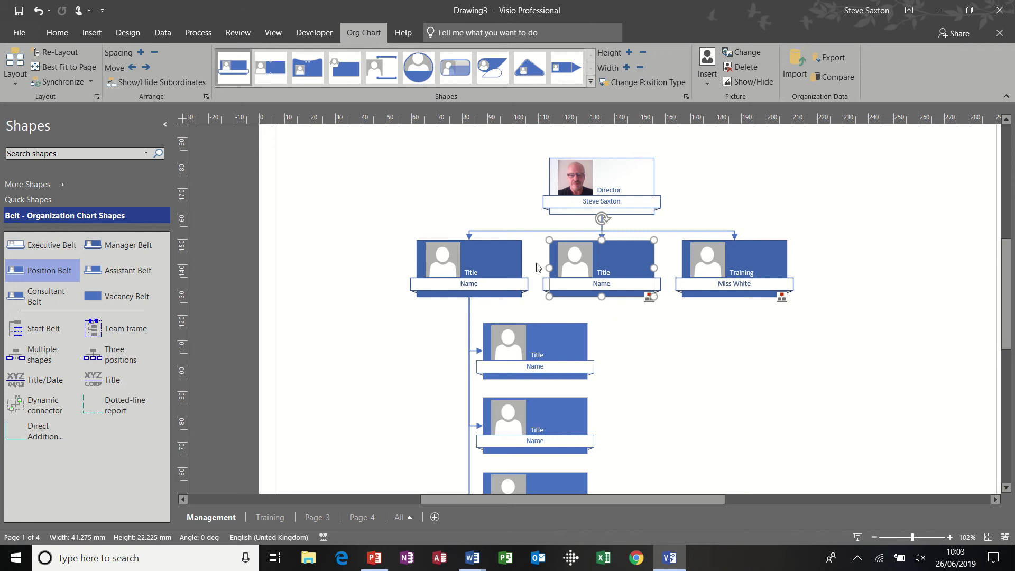
pyautogui.rightClick(495, 259)
pyautogui.moveTo(550, 272)
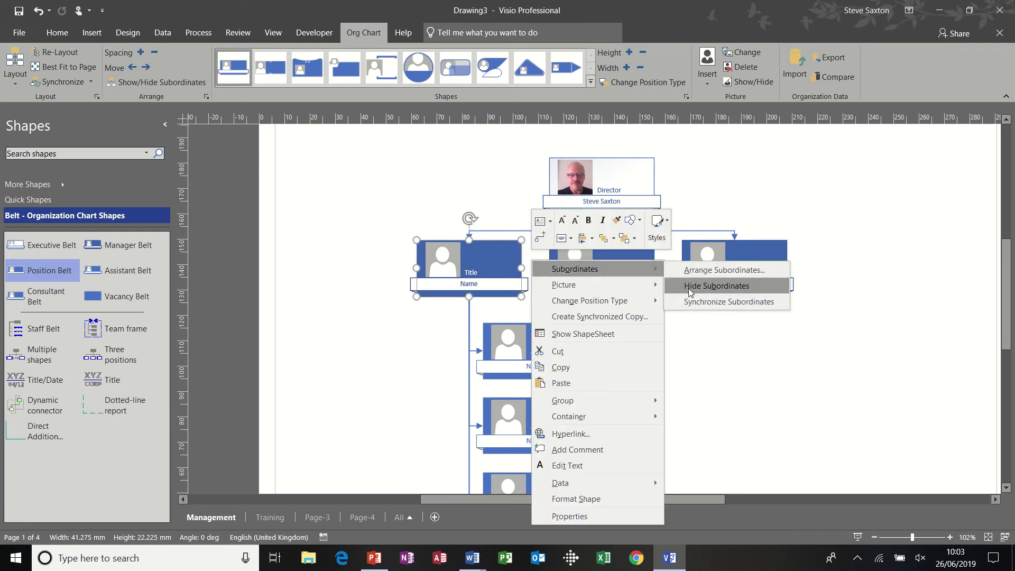
pyautogui.click(696, 293)
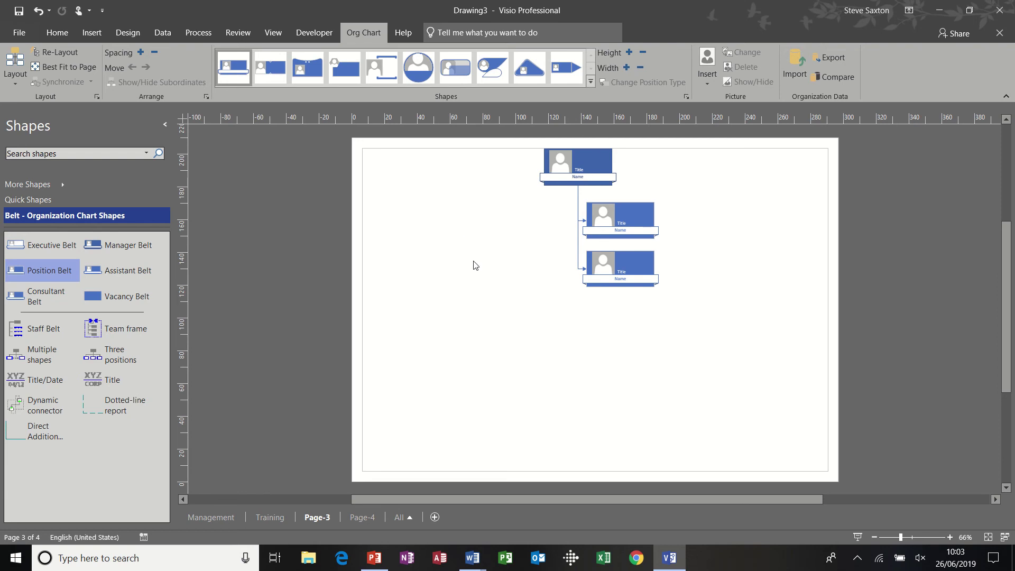
# Title Page-3's top box 'Sales' and enter its manager's name
pyautogui.click(593, 169)
pyautogui.doubleClick(593, 169)
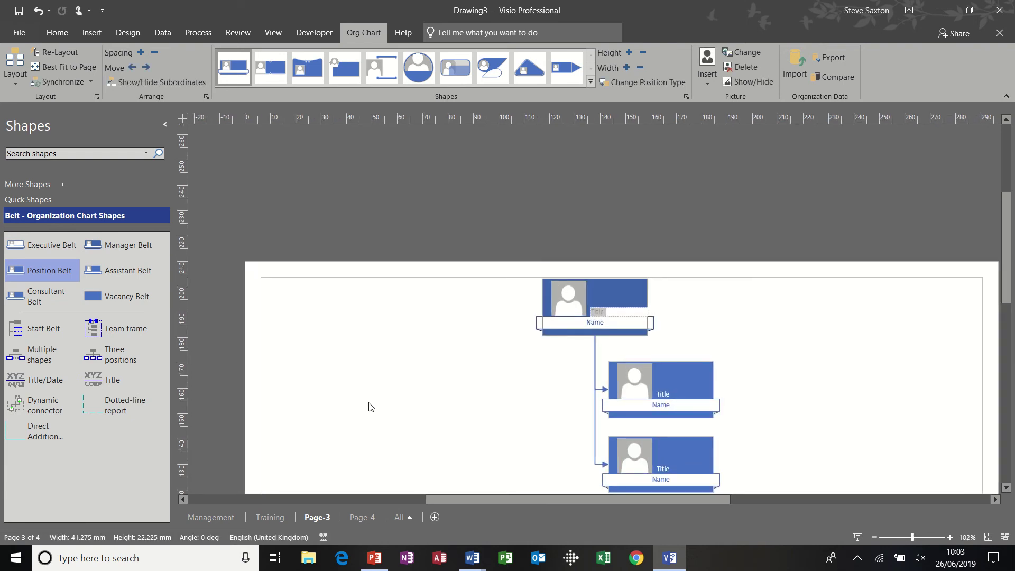
pyautogui.write('Sales')
pyautogui.click(576, 323)
pyautogui.doubleClick(575, 322)
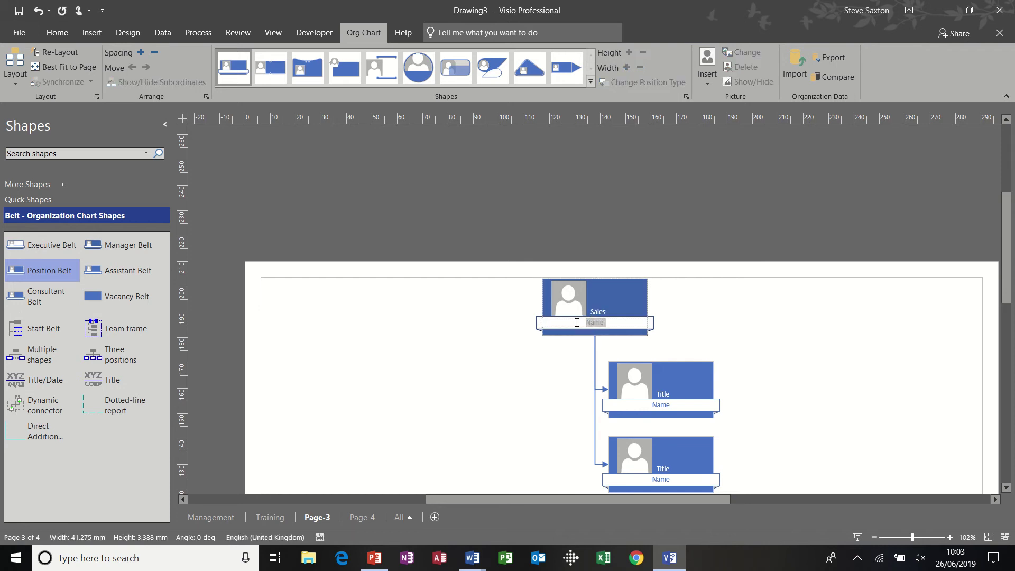
pyautogui.write('Mr Black')
pyautogui.click(517, 350)
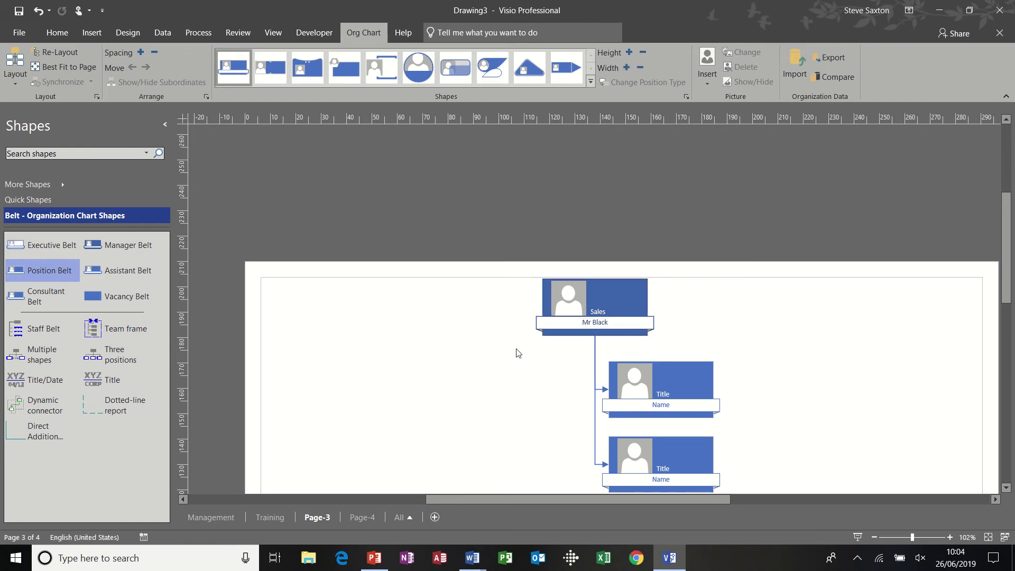
# Rename Page-3 to 'Sales' and Page-4 to 'Retail'
pyautogui.doubleClick(316, 519)
pyautogui.write('Sales')
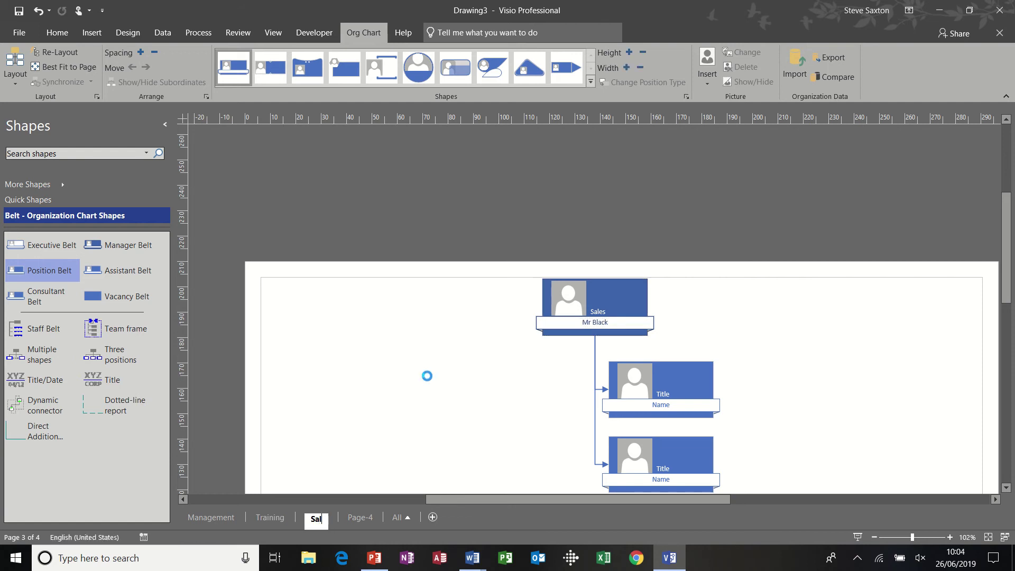
pyautogui.click(362, 518)
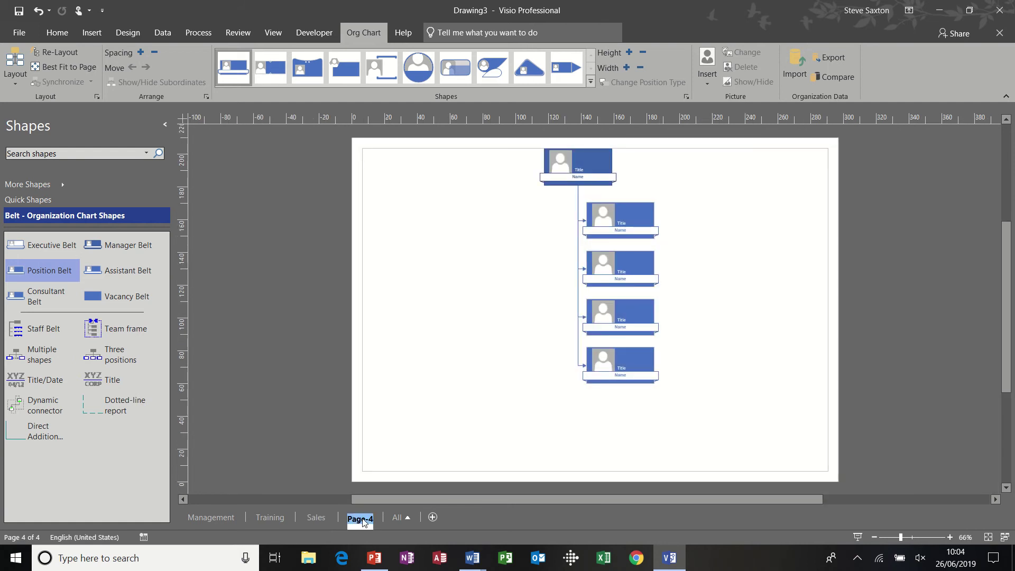
pyautogui.write('Retail')
# Title the Retail page's top box 'Retail' and enter its manager's name
pyautogui.click(588, 168)
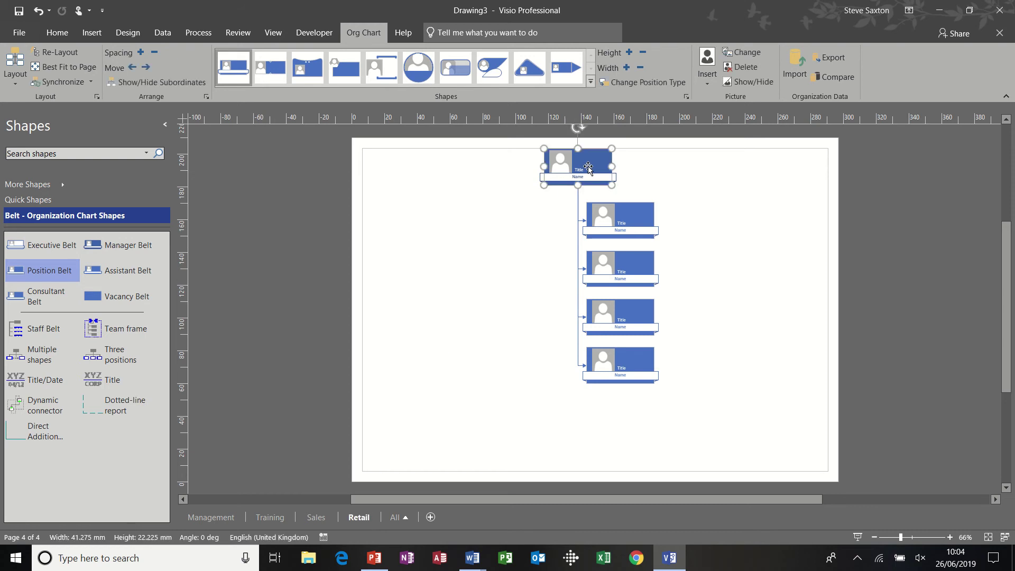
pyautogui.doubleClick(589, 168)
pyautogui.write('Reat')
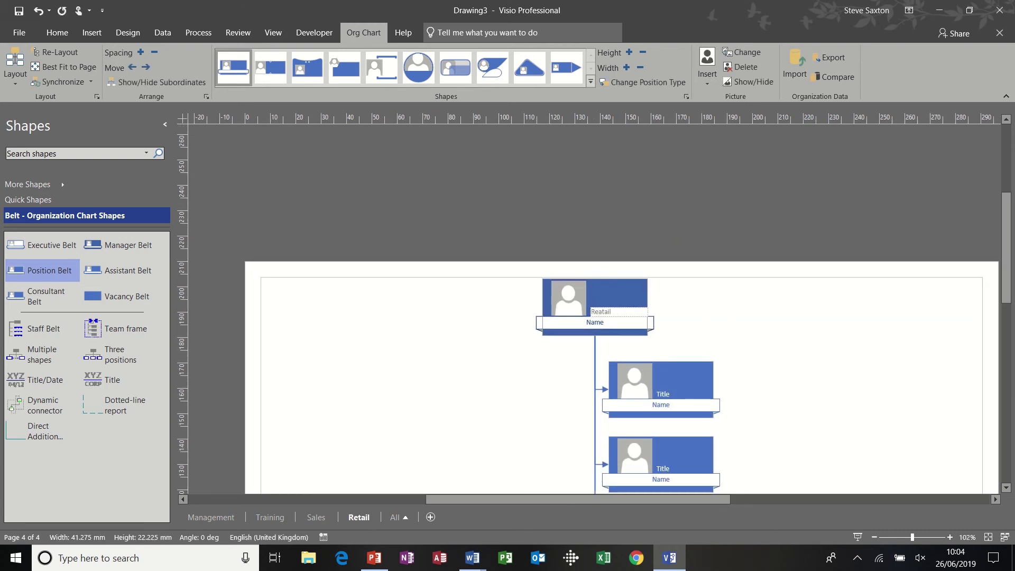
pyautogui.write('ail')
pyautogui.doubleClick(622, 325)
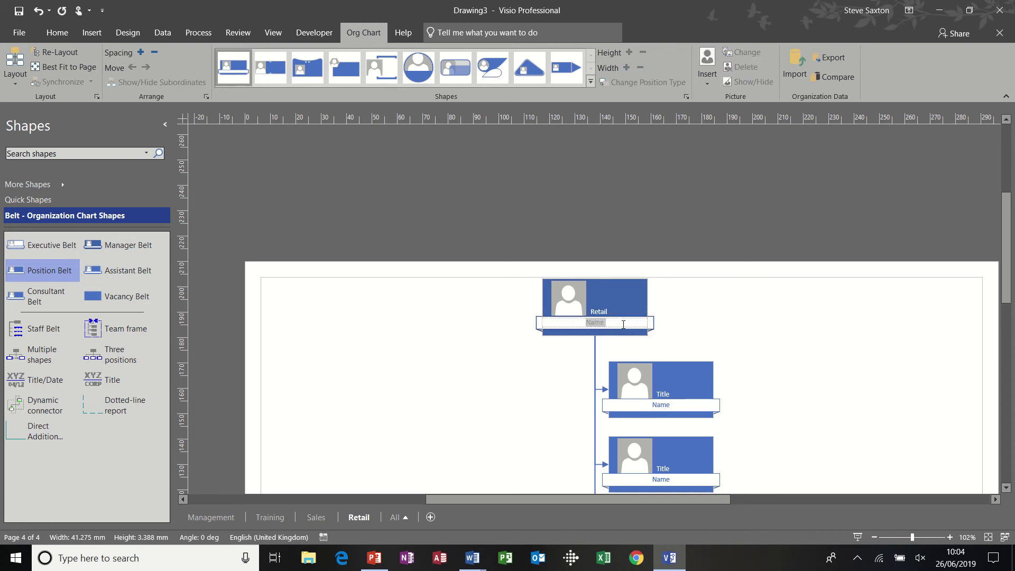
pyautogui.write('Mrs White')
pyautogui.click(726, 312)
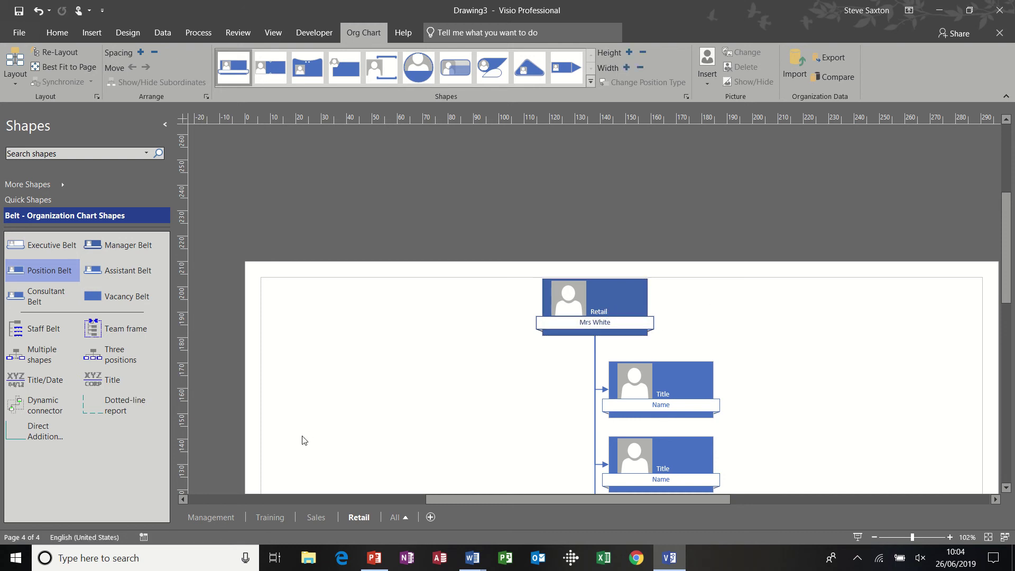
pyautogui.click(211, 518)
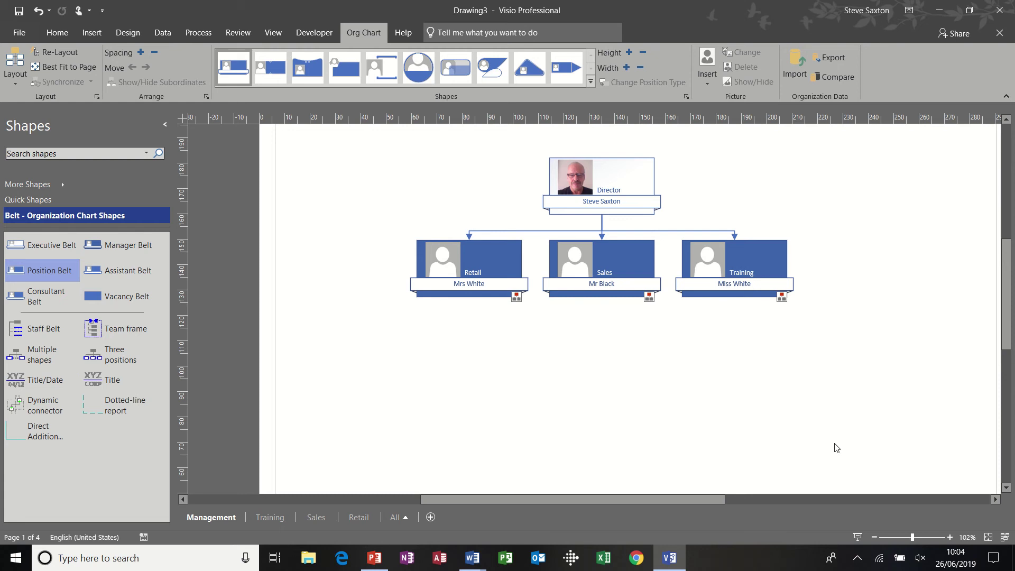
# Add a new manager with three positions at the upper right, moving the Director's chart left
pyautogui.click(874, 536)
pyautogui.click(874, 536)
pyautogui.click(874, 536)
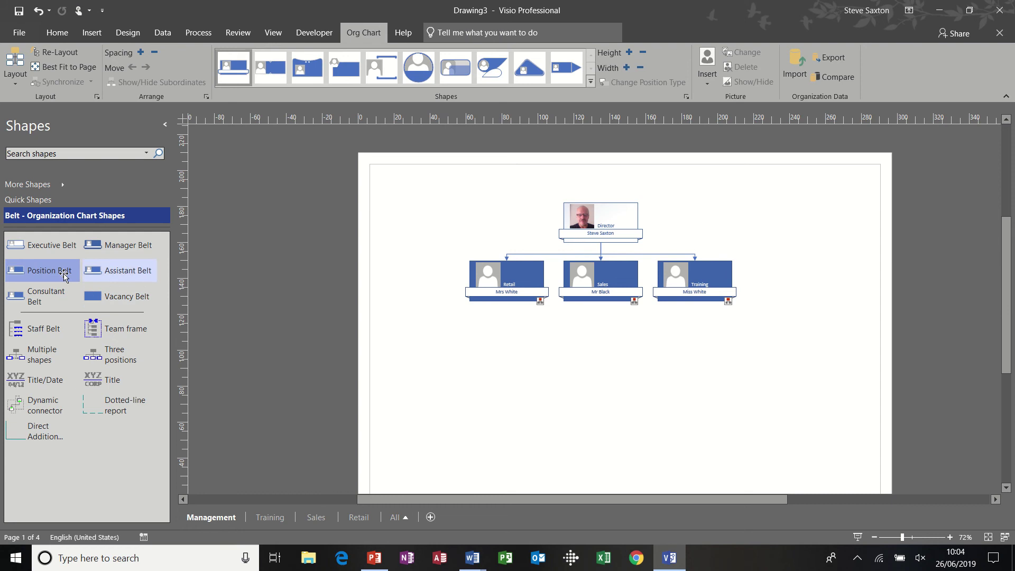
pyautogui.moveTo(113, 250); pyautogui.dragTo(822, 221)
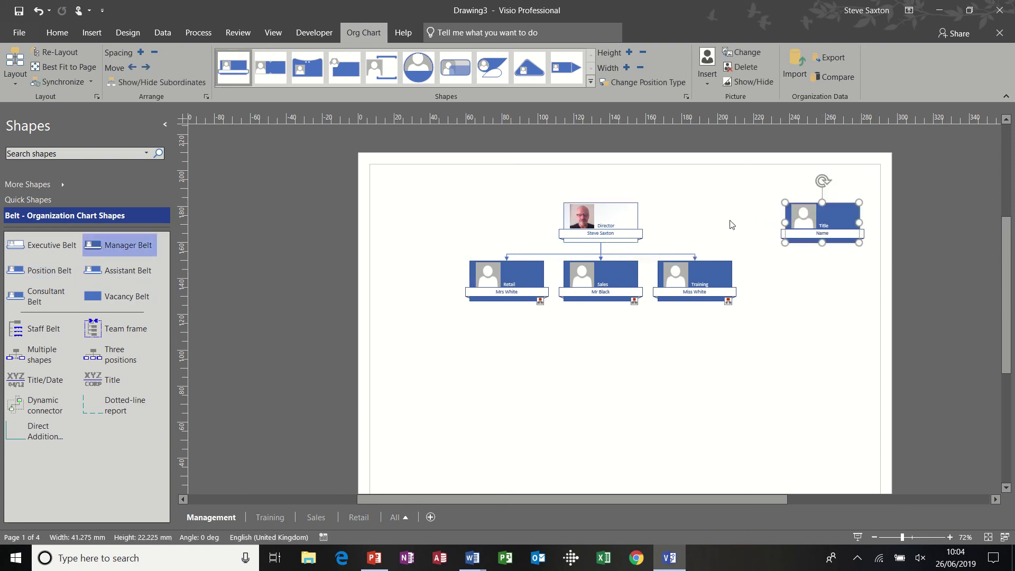
pyautogui.moveTo(603, 218); pyautogui.dragTo(511, 205)
pyautogui.moveTo(786, 220); pyautogui.dragTo(737, 207)
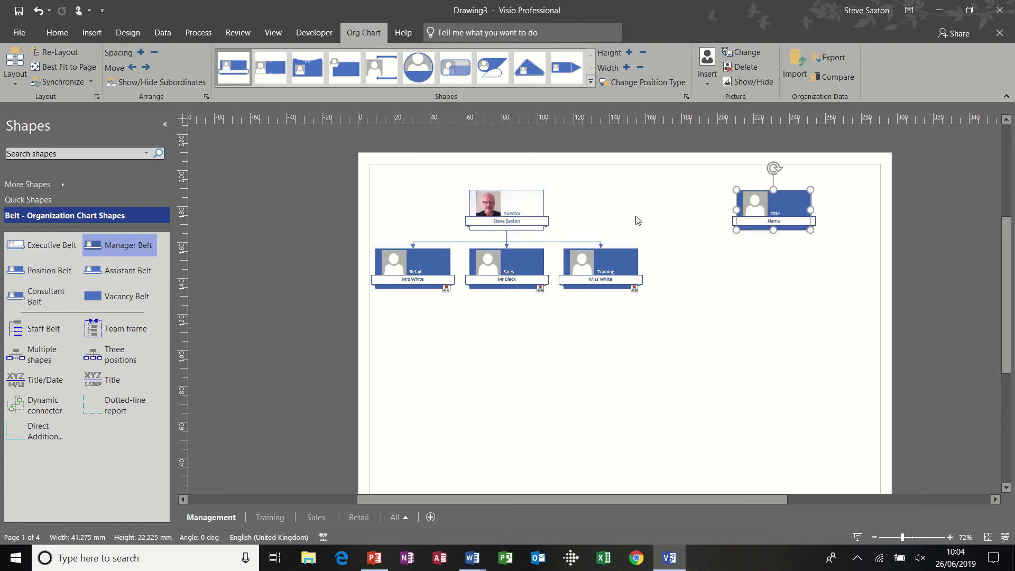
pyautogui.moveTo(101, 354); pyautogui.dragTo(785, 214)
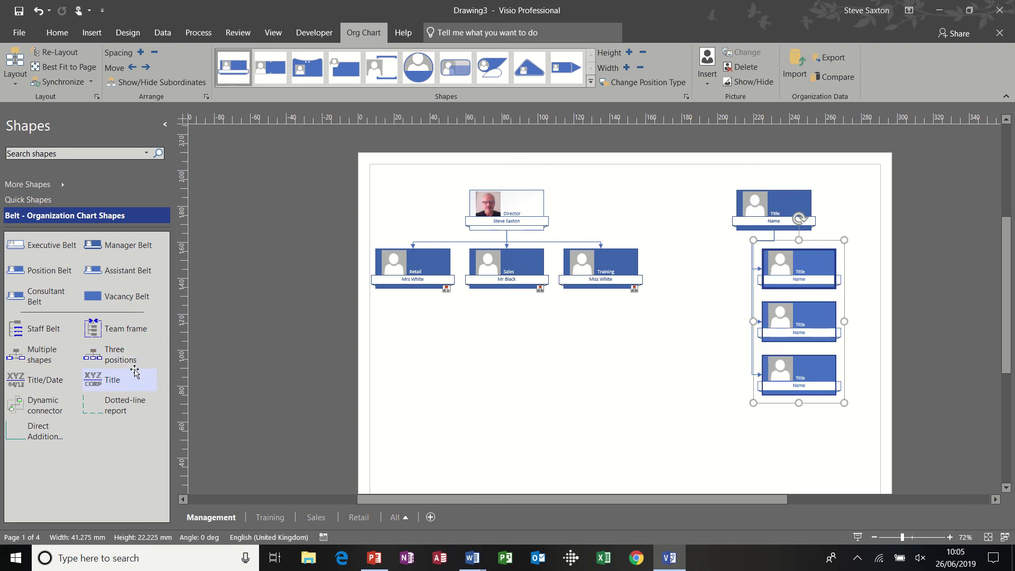
# Enclose the new group in a team frame labelled 'Contractors'
pyautogui.moveTo(108, 327); pyautogui.dragTo(778, 248)
pyautogui.moveTo(773, 306); pyautogui.dragTo(773, 411)
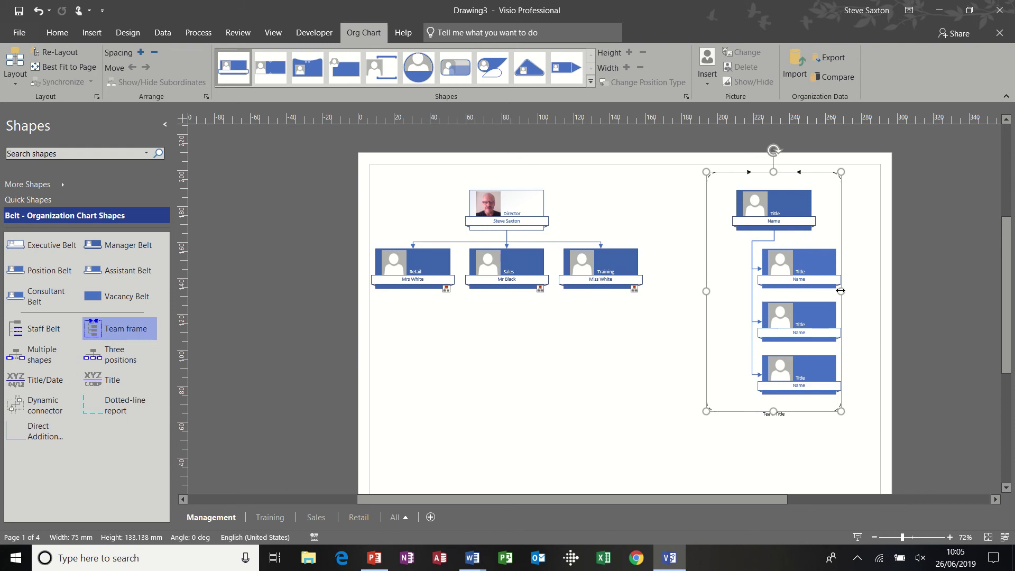
pyautogui.moveTo(841, 291); pyautogui.dragTo(865, 291)
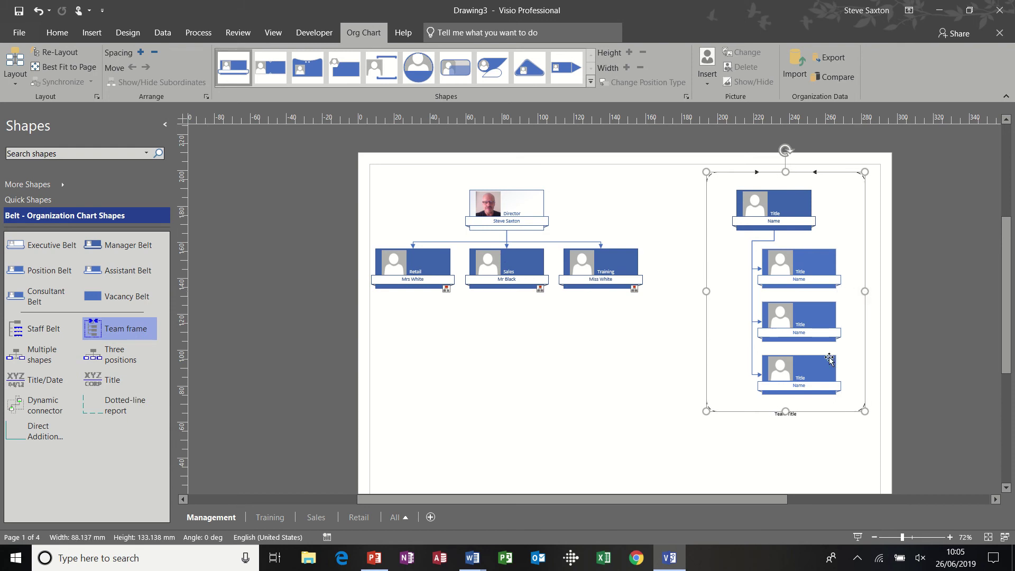
pyautogui.doubleClick(791, 416)
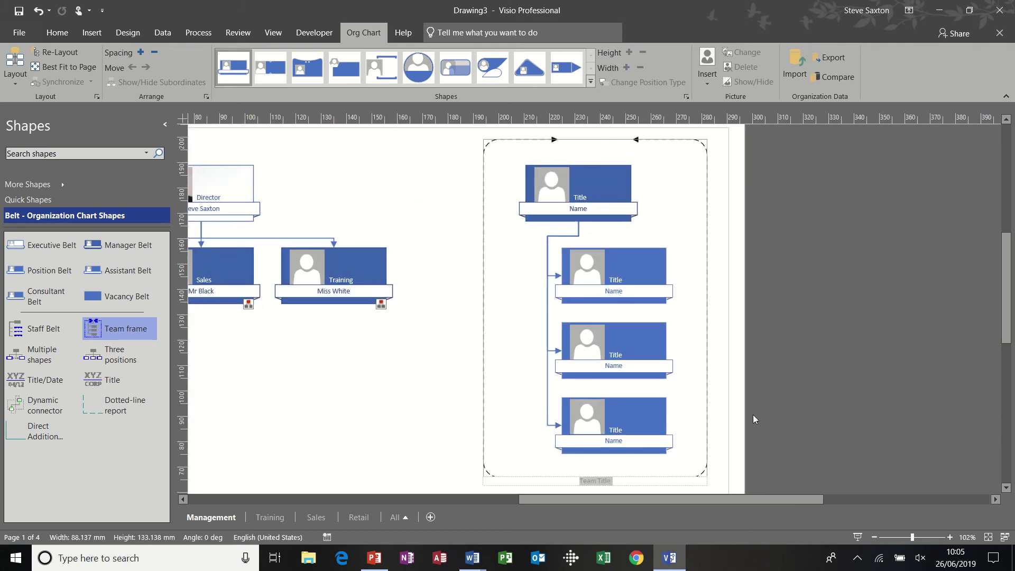
pyautogui.write('Co')
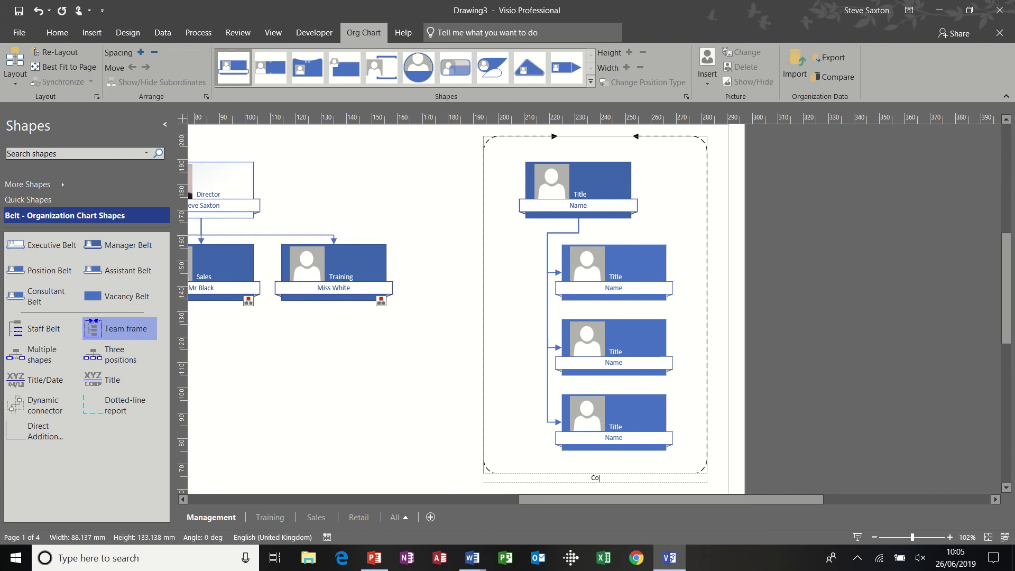
pyautogui.write('ntractors')
pyautogui.click(460, 344)
pyautogui.scroll(-3, 447, 333)
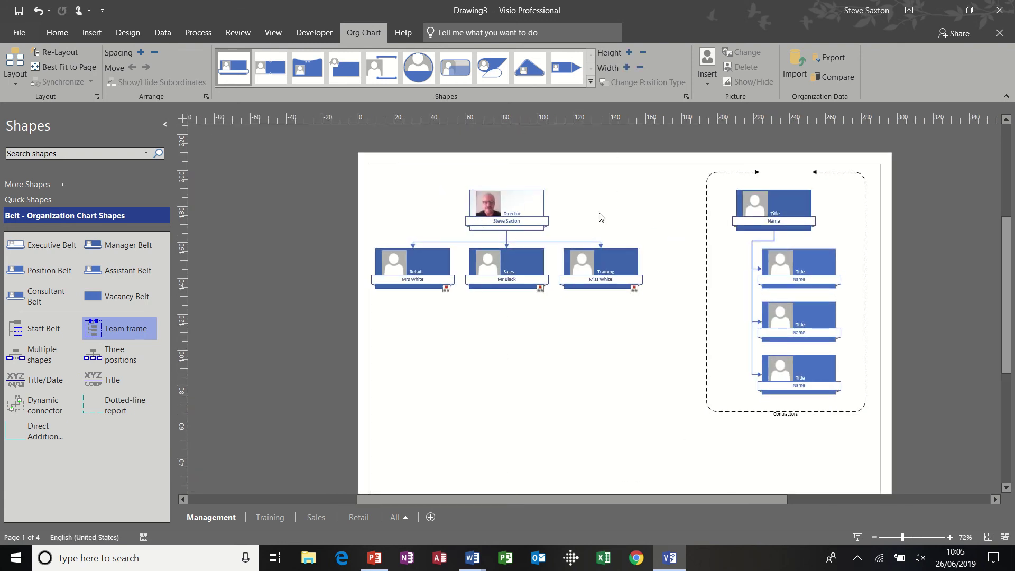
# Draw a connector from the top contractor to the Director
pyautogui.click(57, 32)
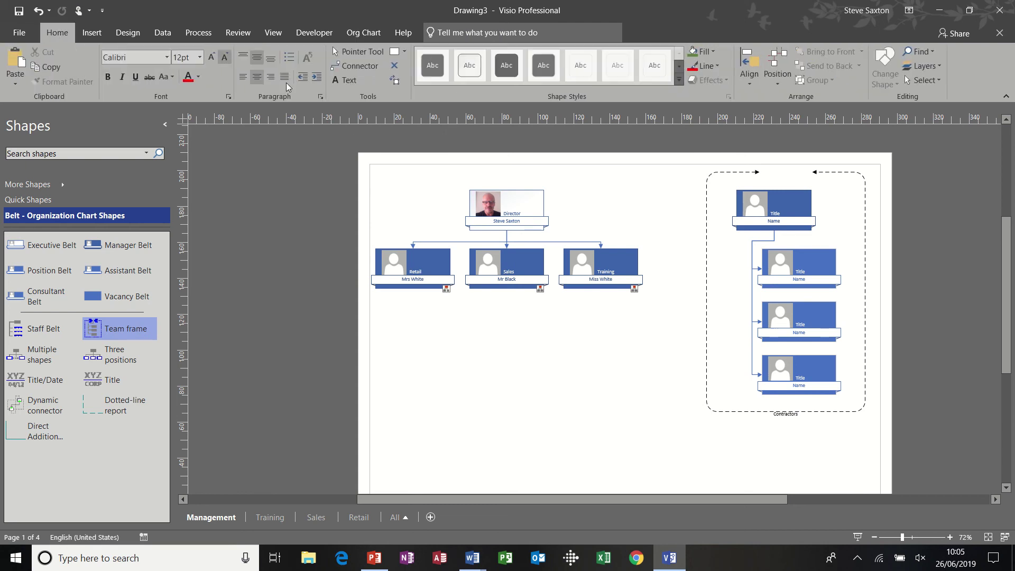
pyautogui.click(362, 64)
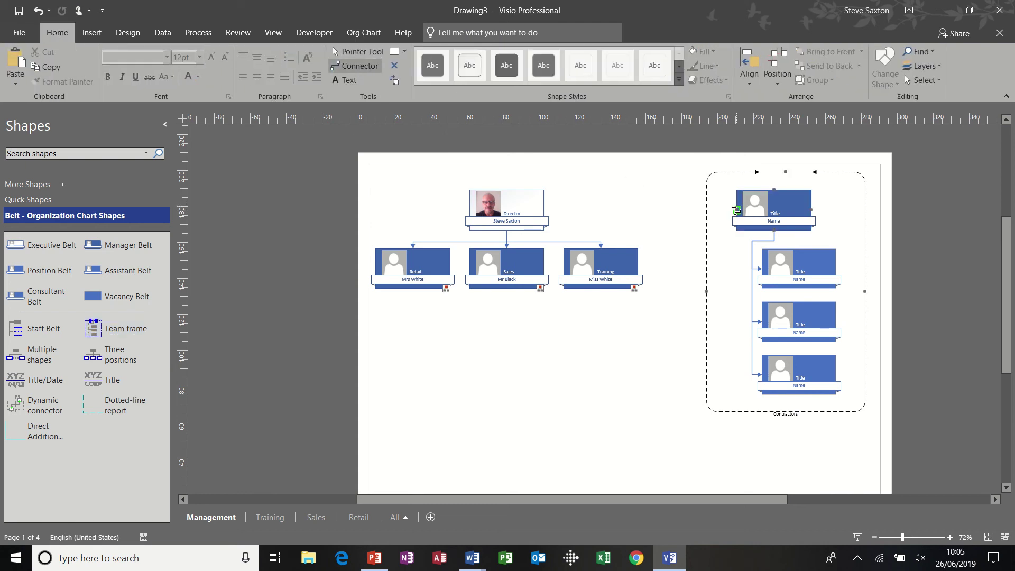
pyautogui.moveTo(555, 197); pyautogui.dragTo(544, 208)
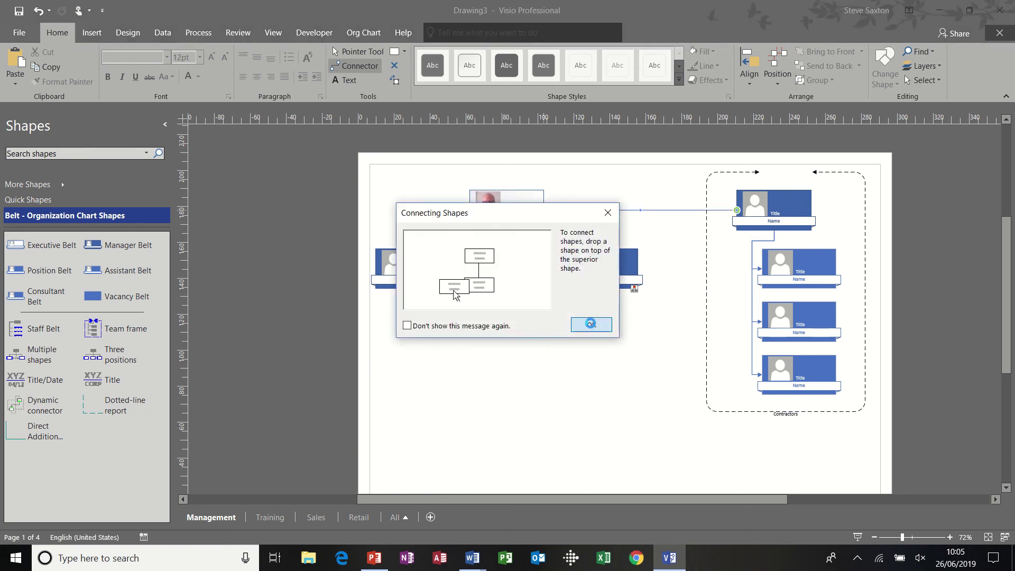
pyautogui.click(588, 323)
pyautogui.click(355, 51)
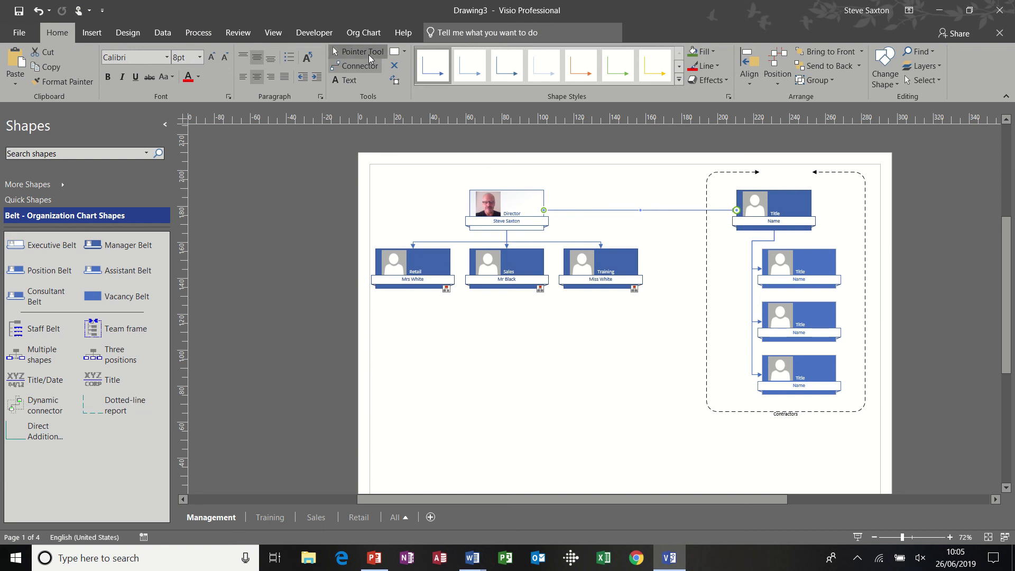
pyautogui.click(598, 390)
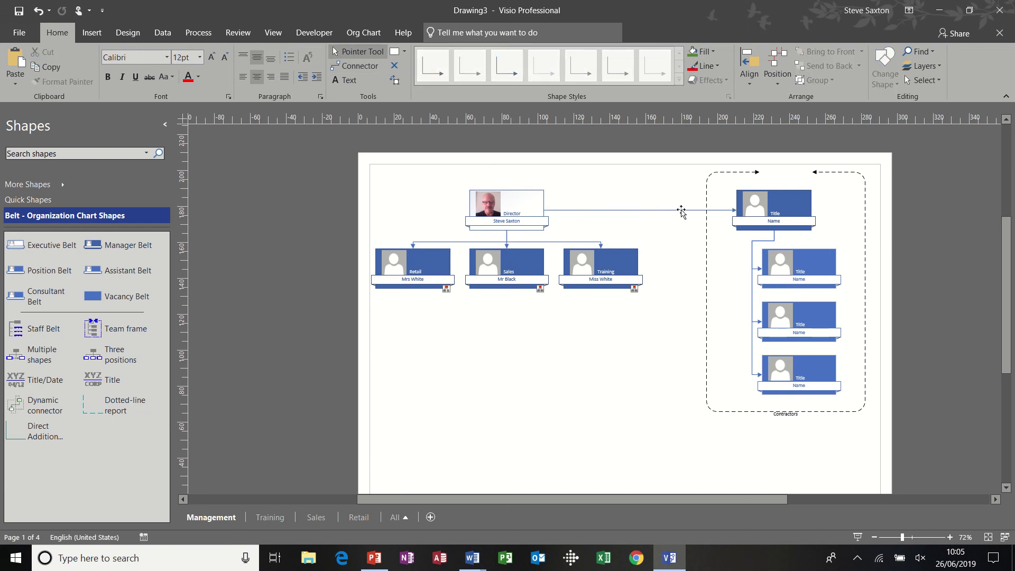
pyautogui.click(647, 210)
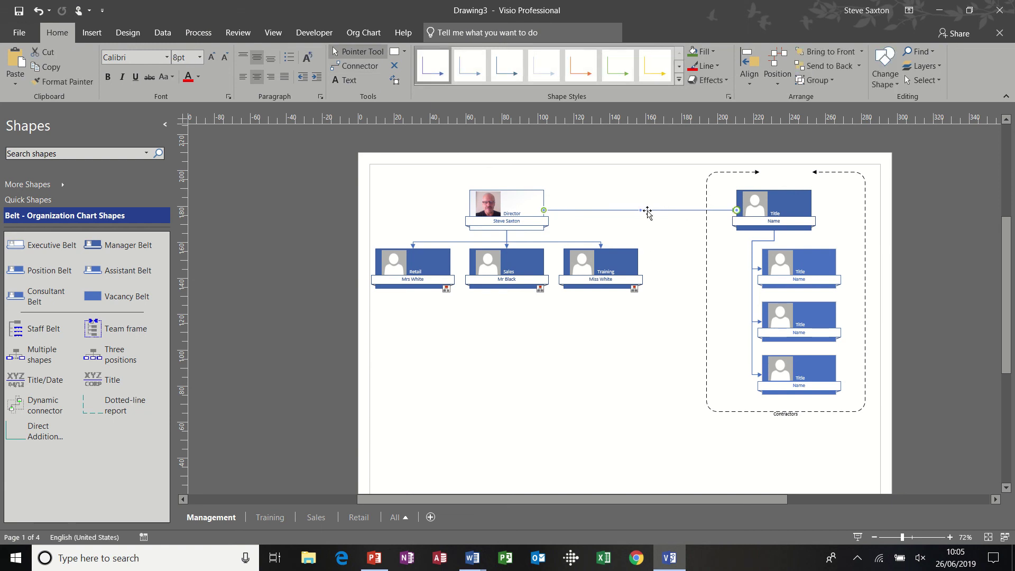
# Give the connector a red colour and an arrowhead pointing at the Director
pyautogui.click(709, 65)
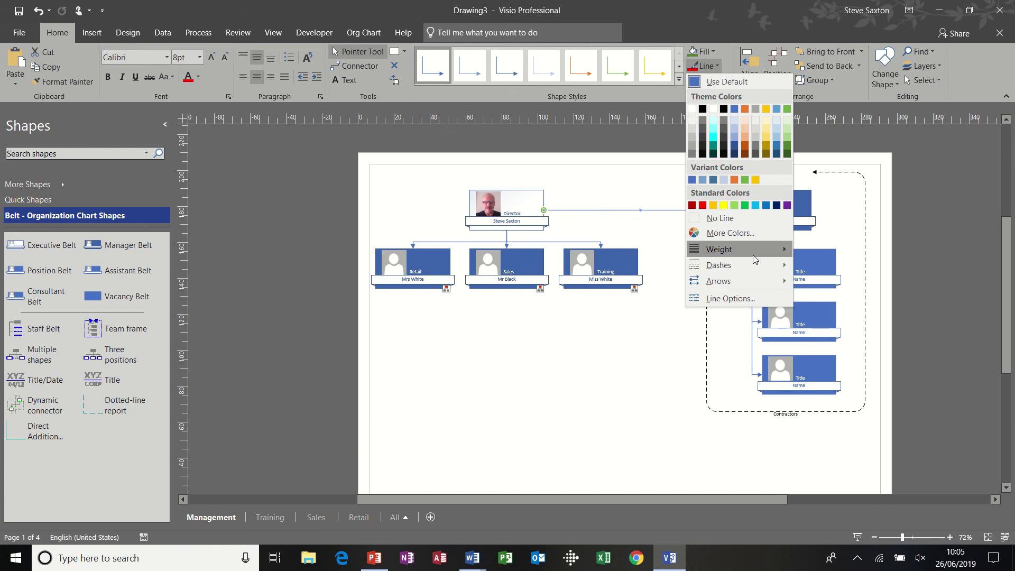
pyautogui.moveTo(756, 281)
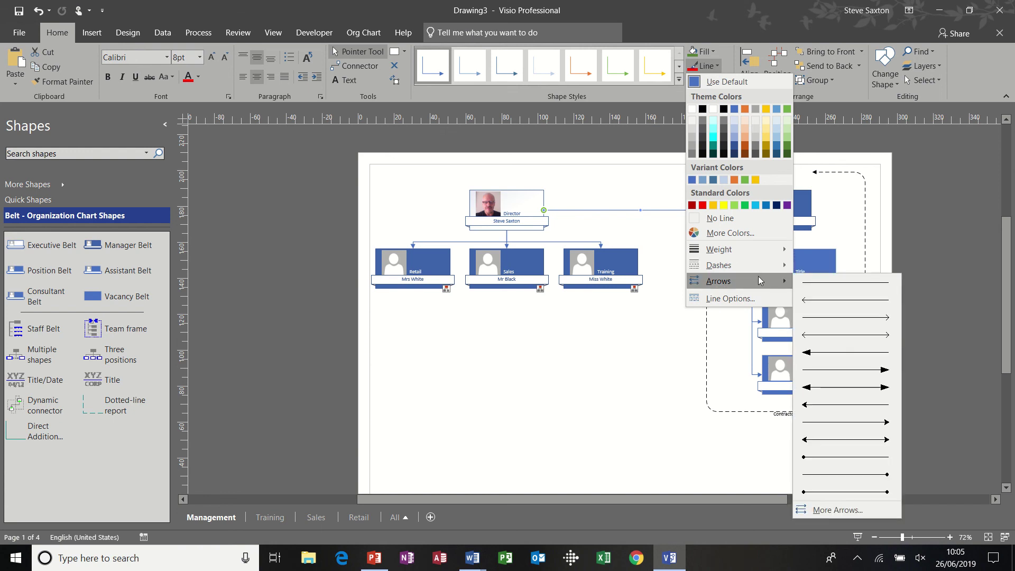
pyautogui.click(823, 354)
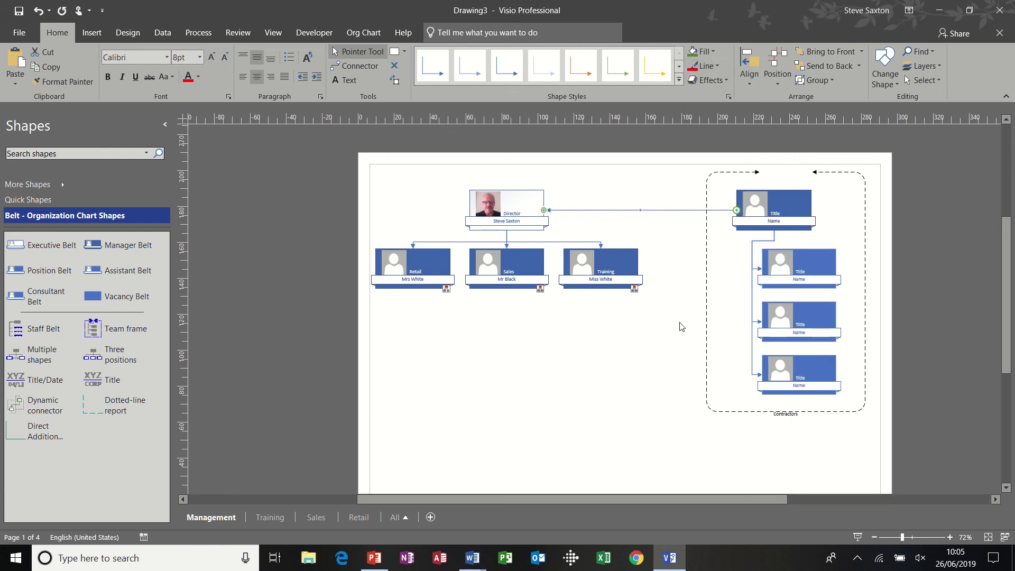
pyautogui.click(718, 69)
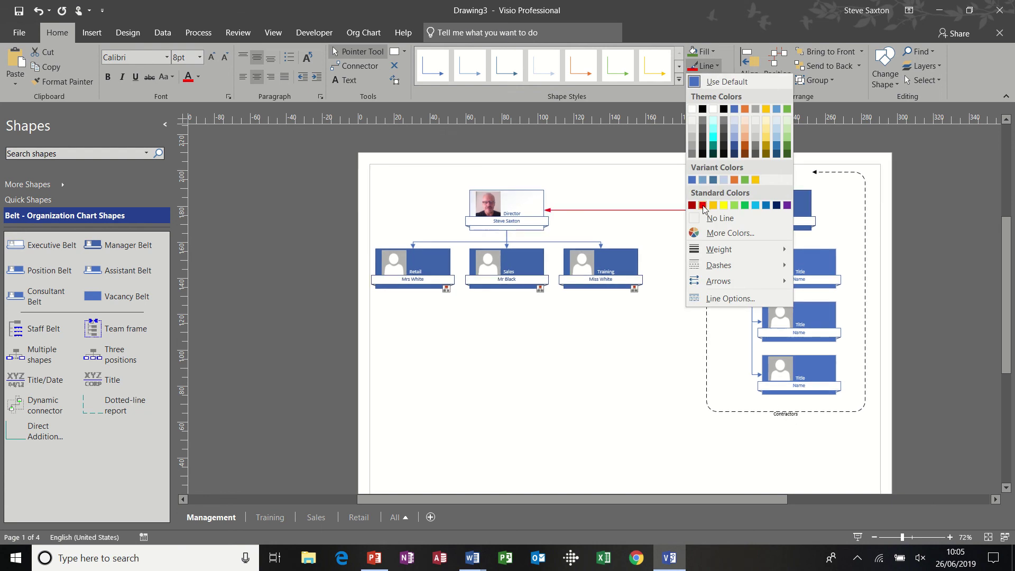
pyautogui.click(717, 183)
# Set the red connector's weight to 2¼ pt and make it dashed
pyautogui.click(718, 69)
pyautogui.moveTo(748, 266)
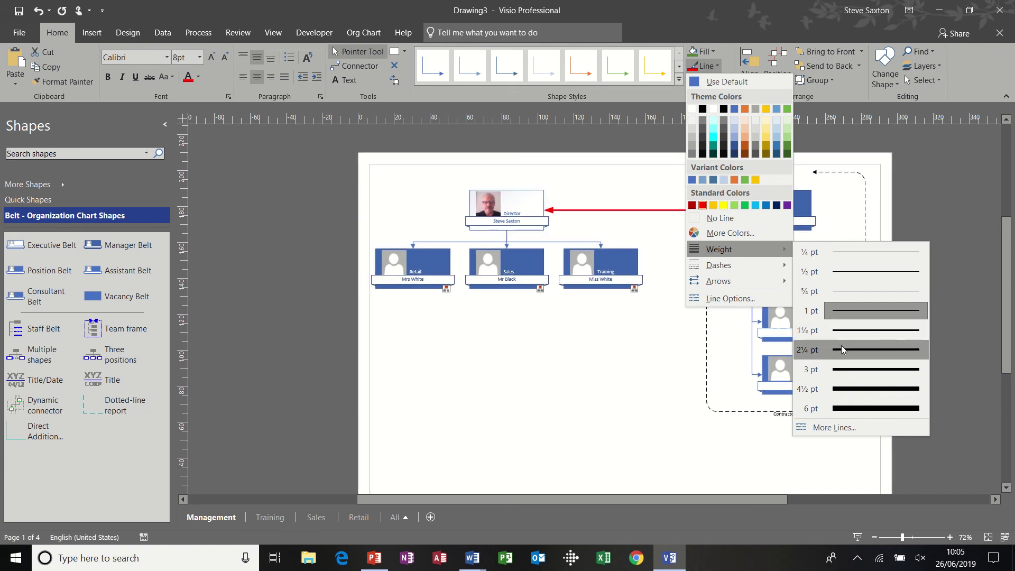
pyautogui.click(841, 347)
pyautogui.click(718, 69)
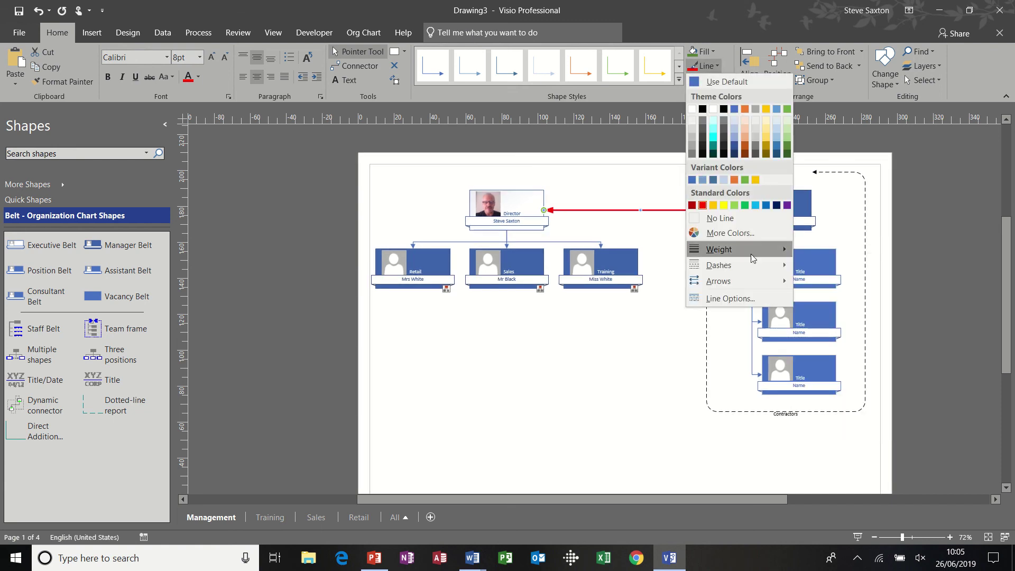
pyautogui.moveTo(750, 265)
pyautogui.click(811, 296)
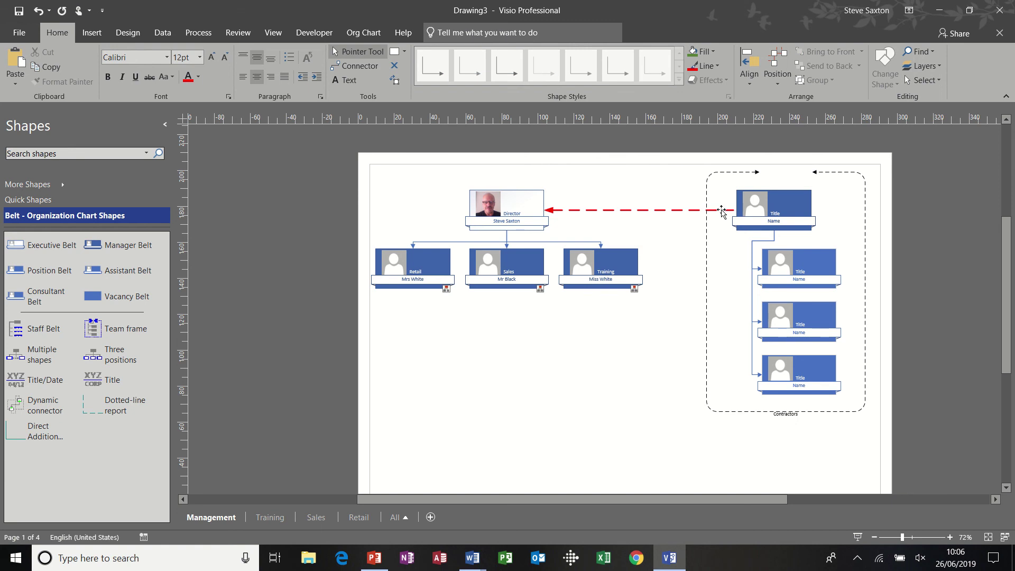
pyautogui.click(720, 210)
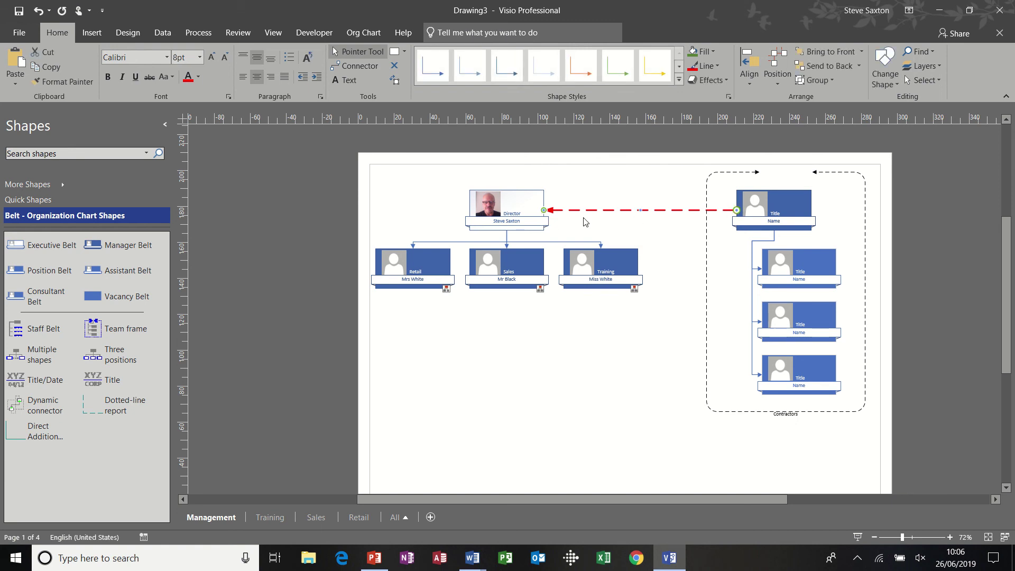
pyautogui.click(563, 348)
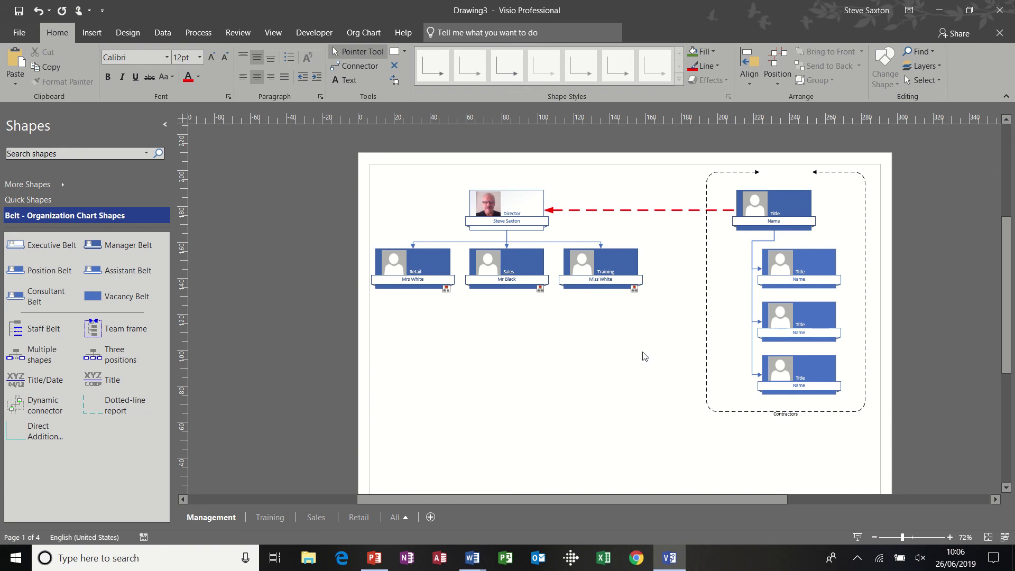
# Select the whole Training org chart and add it to a new container
pyautogui.click(270, 518)
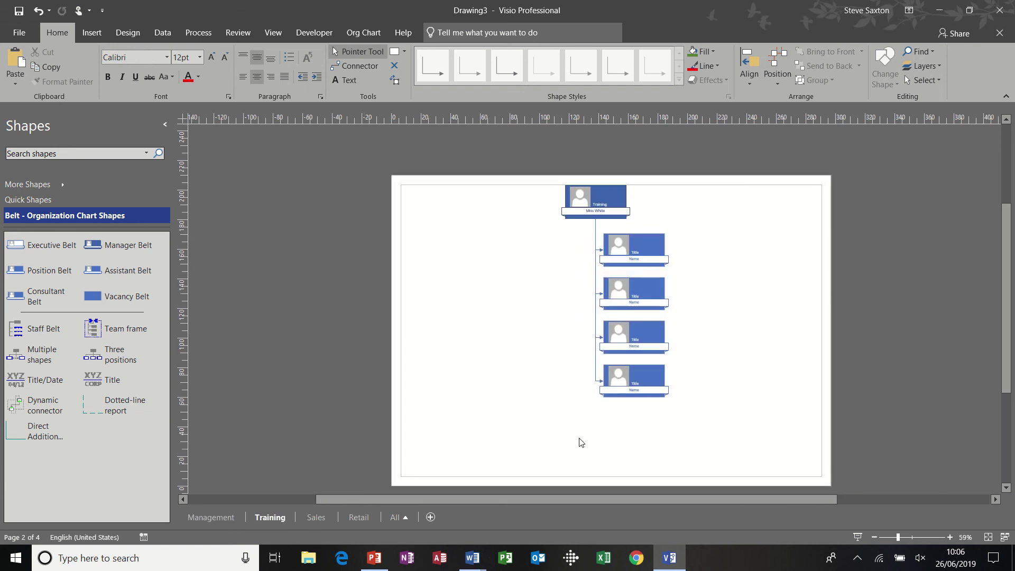
pyautogui.click(316, 520)
pyautogui.click(270, 518)
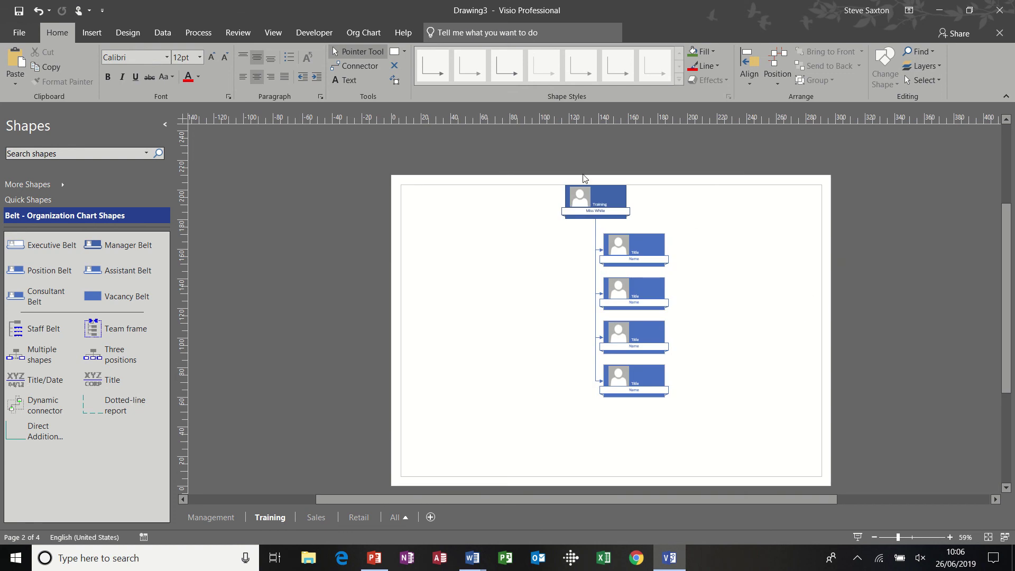
pyautogui.moveTo(551, 179); pyautogui.dragTo(690, 407)
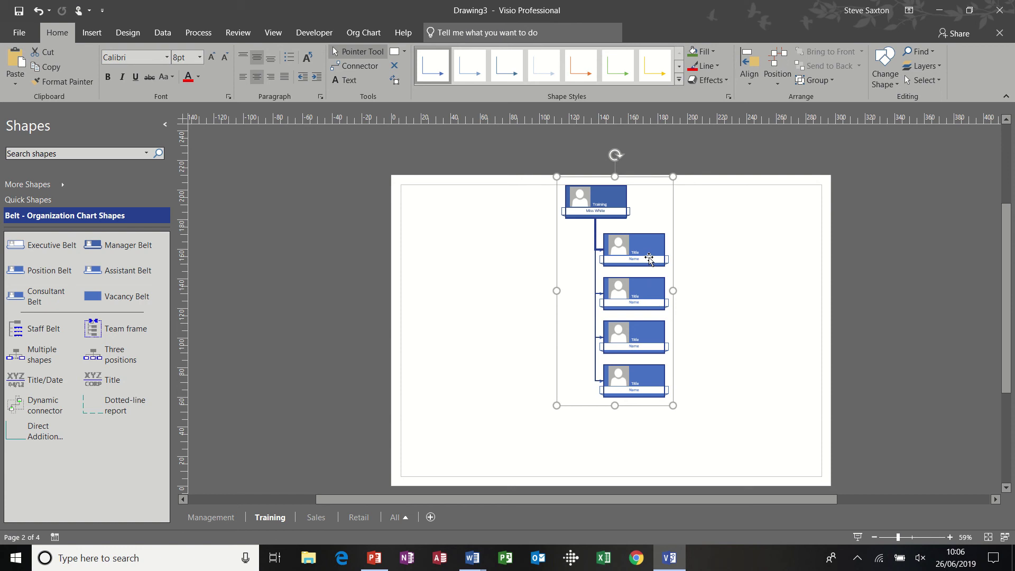
pyautogui.rightClick(649, 259)
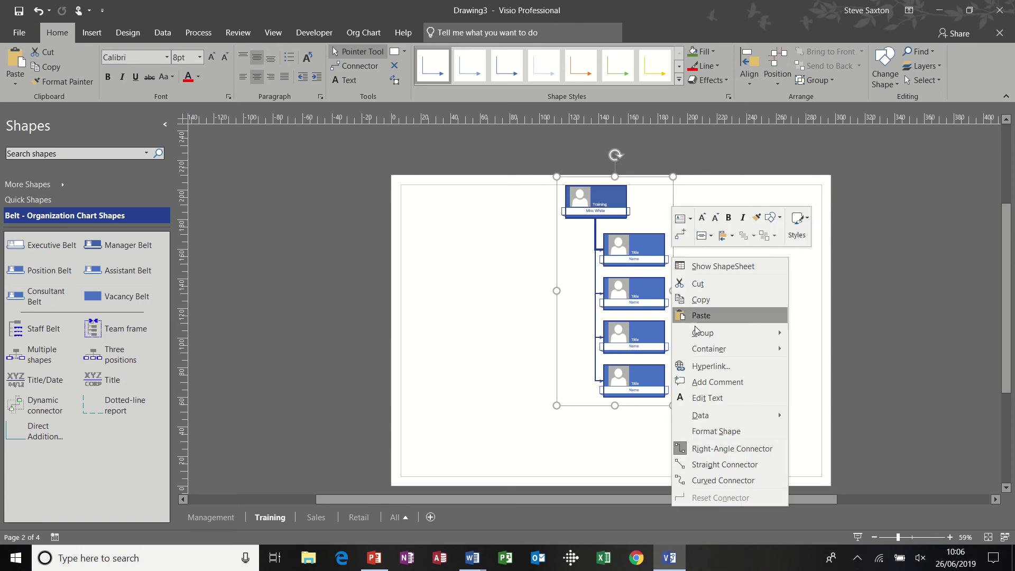
pyautogui.moveTo(707, 343)
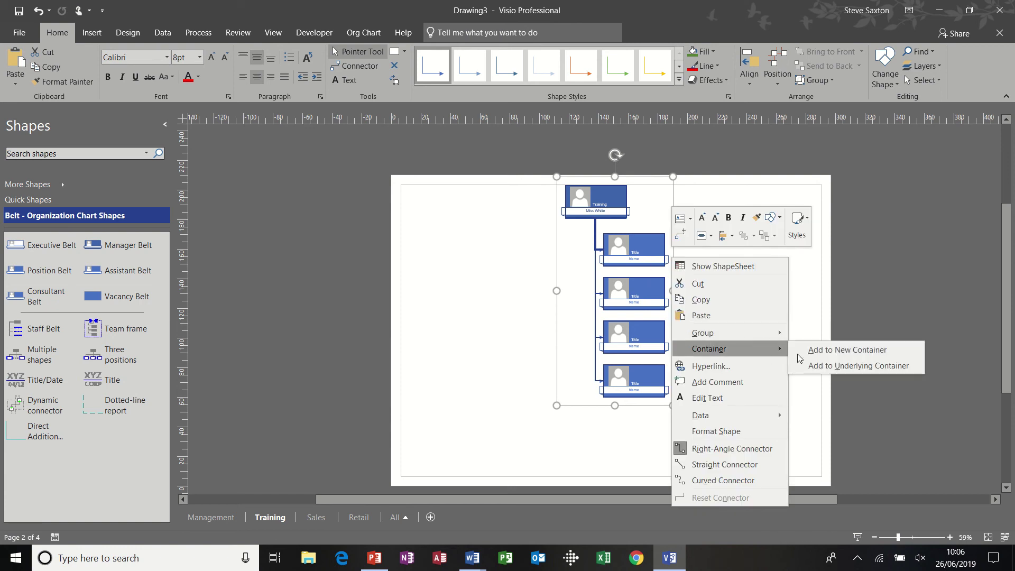
pyautogui.click(844, 351)
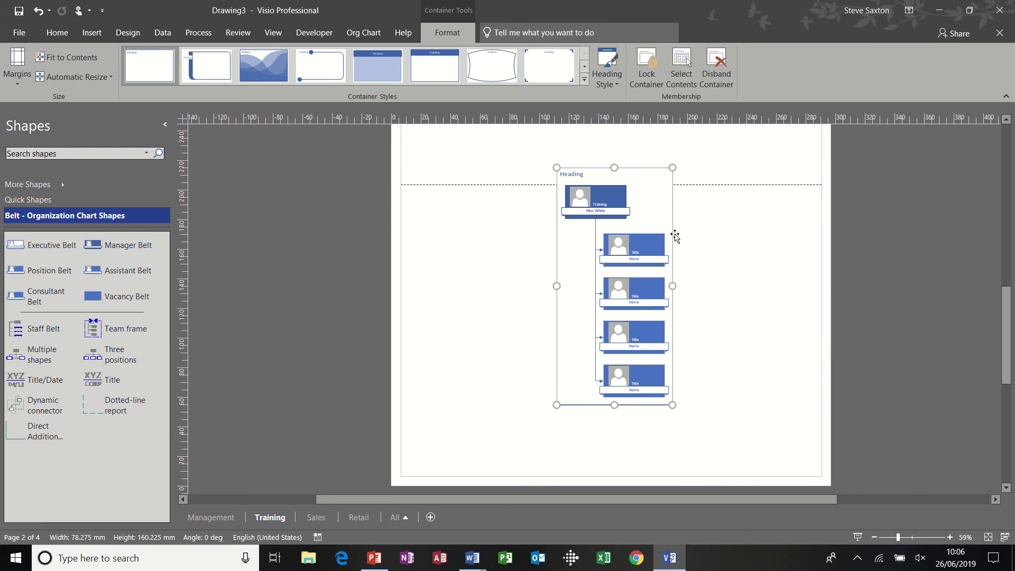
# Move the container toward the left of the Training page
pyautogui.moveTo(676, 236); pyautogui.dragTo(550, 268)
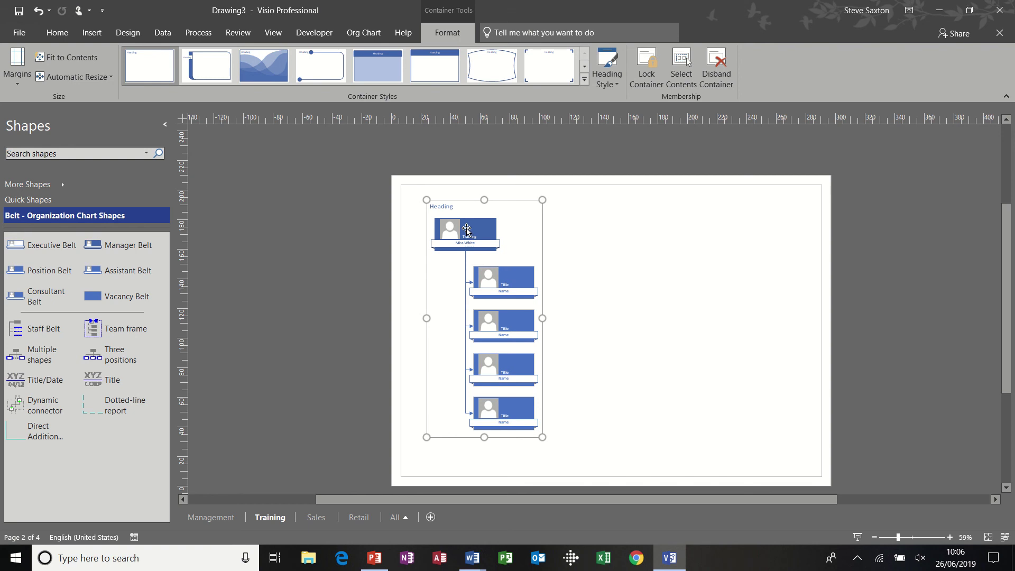
pyautogui.moveTo(542, 231); pyautogui.dragTo(534, 232)
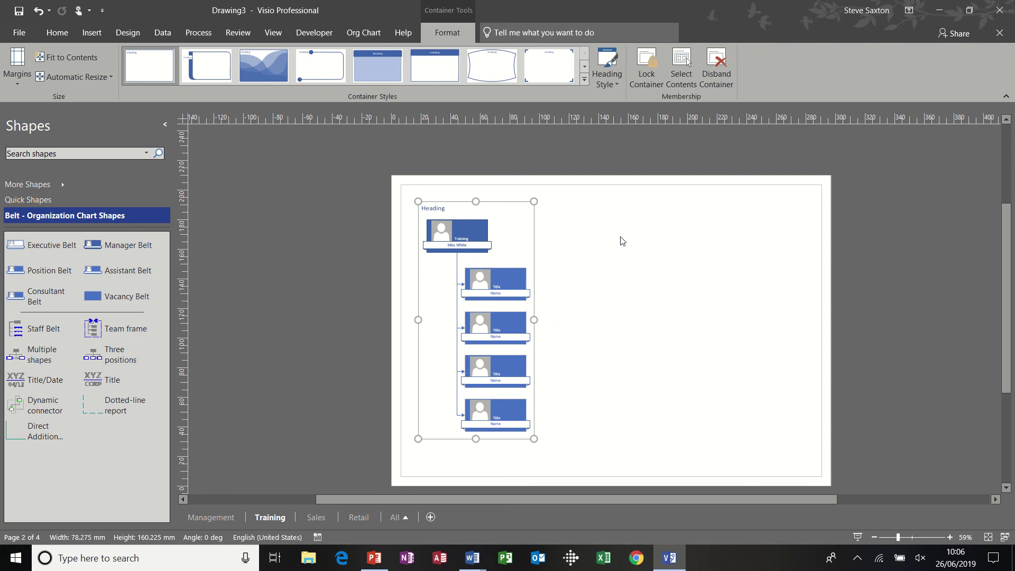
pyautogui.click(675, 262)
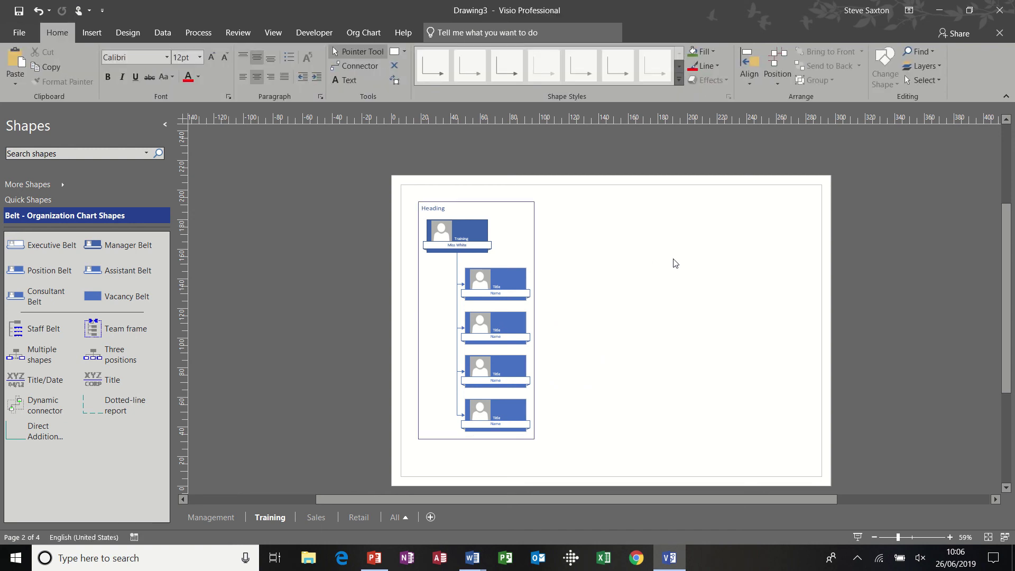